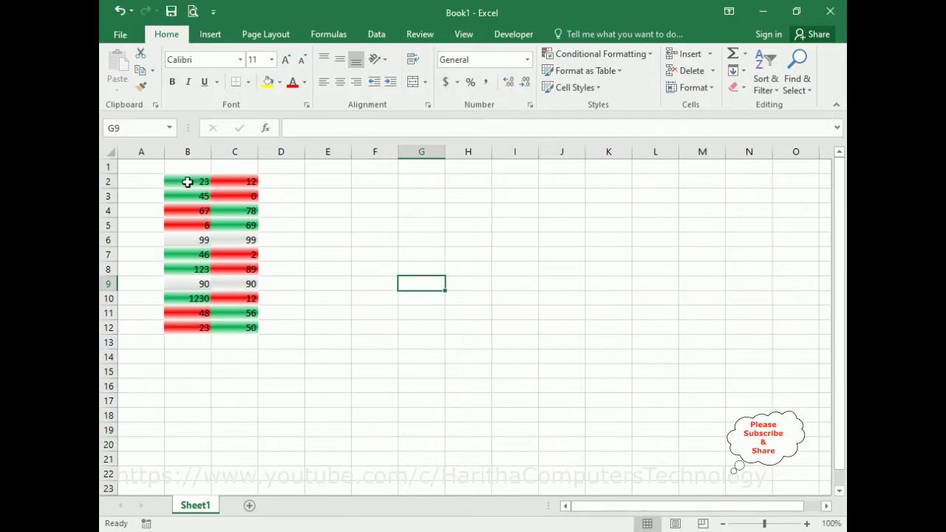
Change cell C2 to 112 and cell C9 to 190 in the colour-formatted comparison columns
left_click(236, 182)
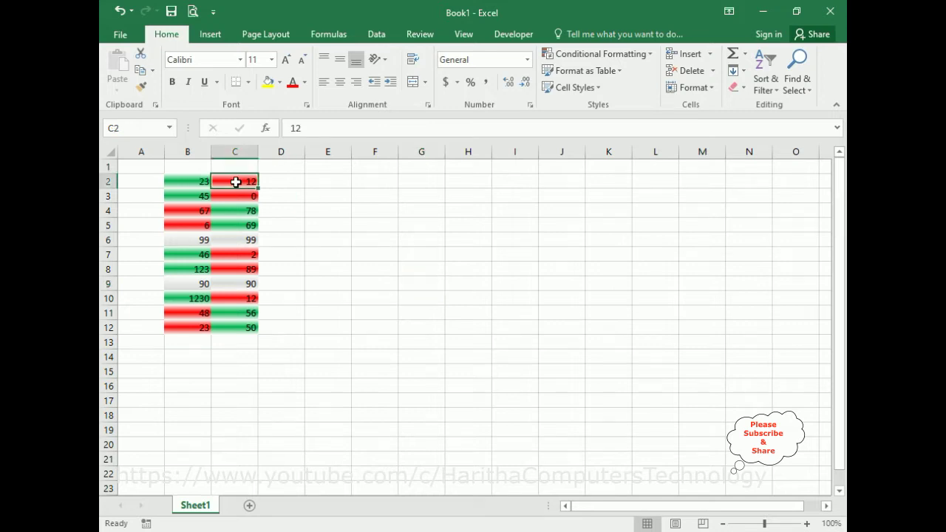
double_click(236, 182)
type("1")
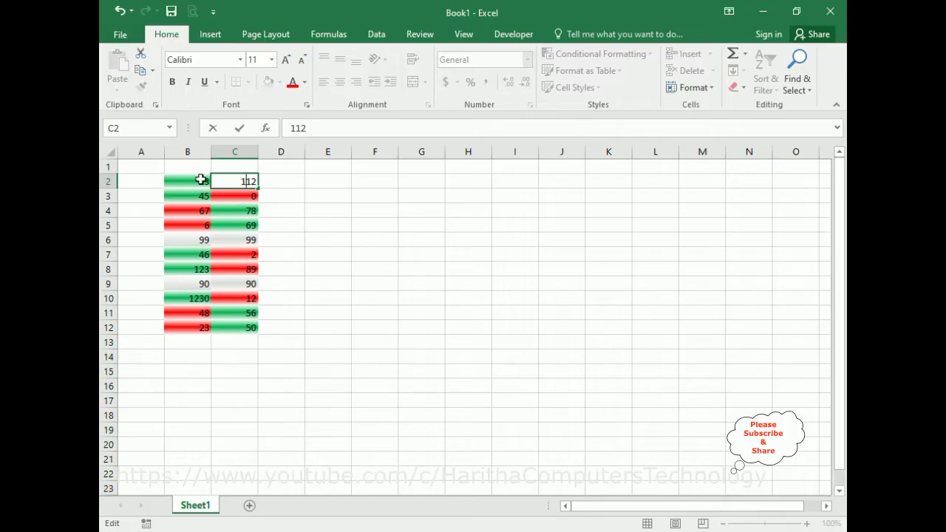
left_click(346, 220)
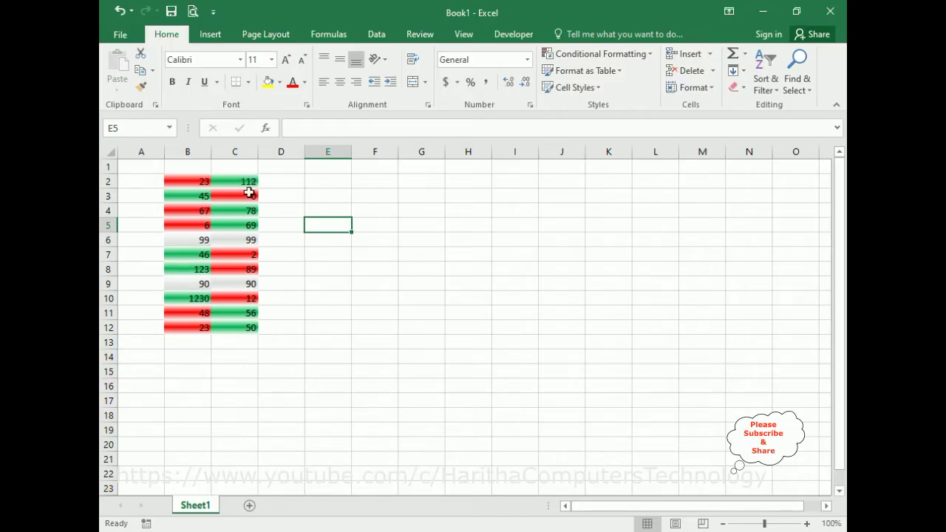
left_click(245, 285)
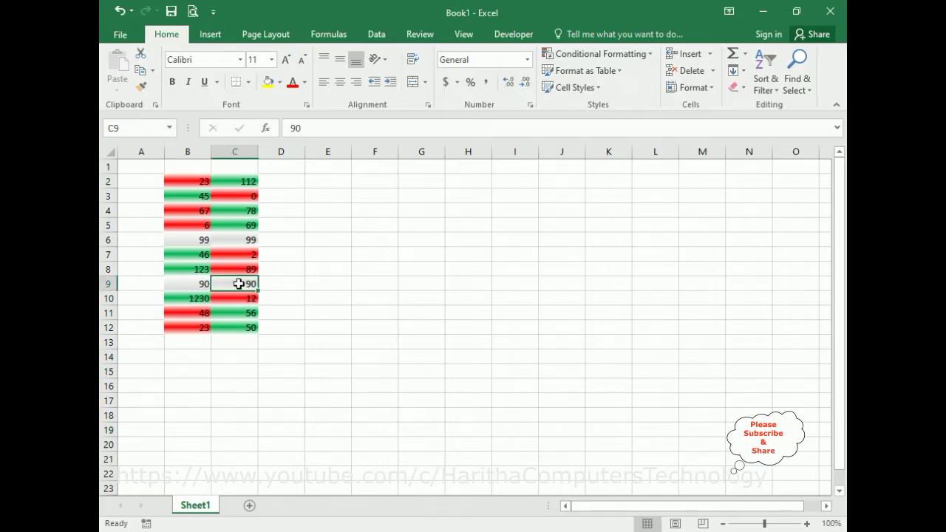
type("190")
left_click(351, 295)
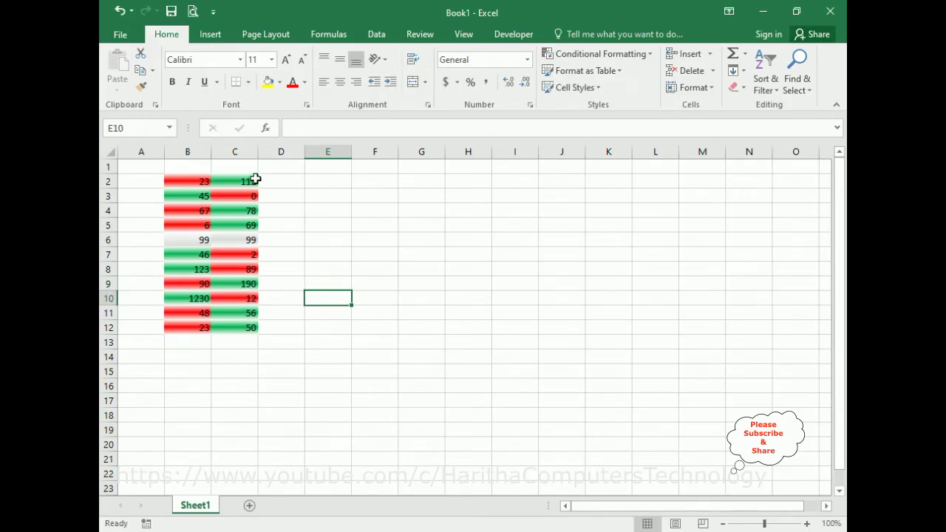
Clear the values in cells B10 and C10
left_click(198, 300)
key("Delete")
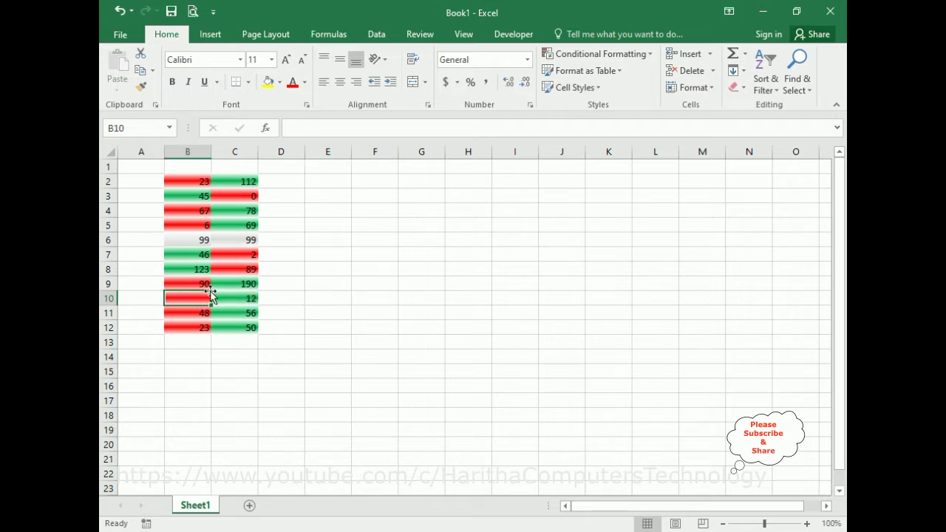
left_click(243, 309)
left_click(240, 299)
key("Delete")
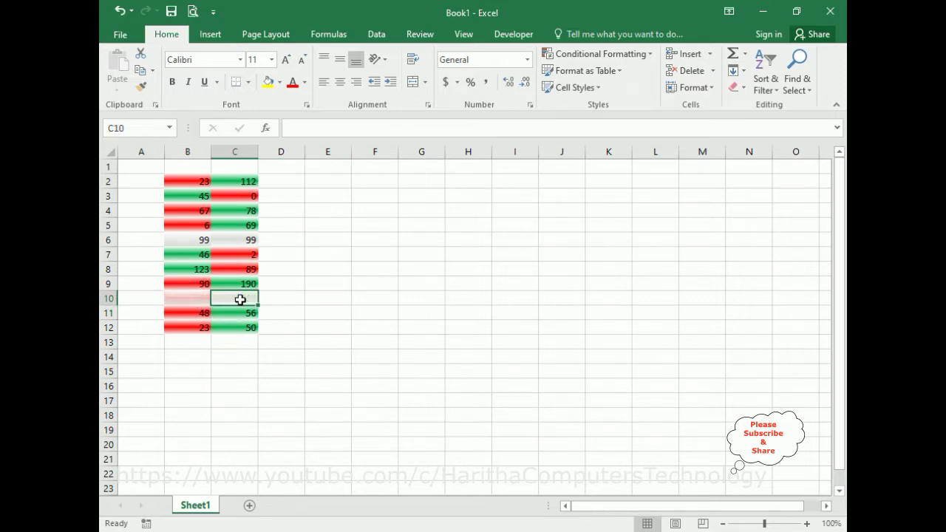
left_click(425, 304)
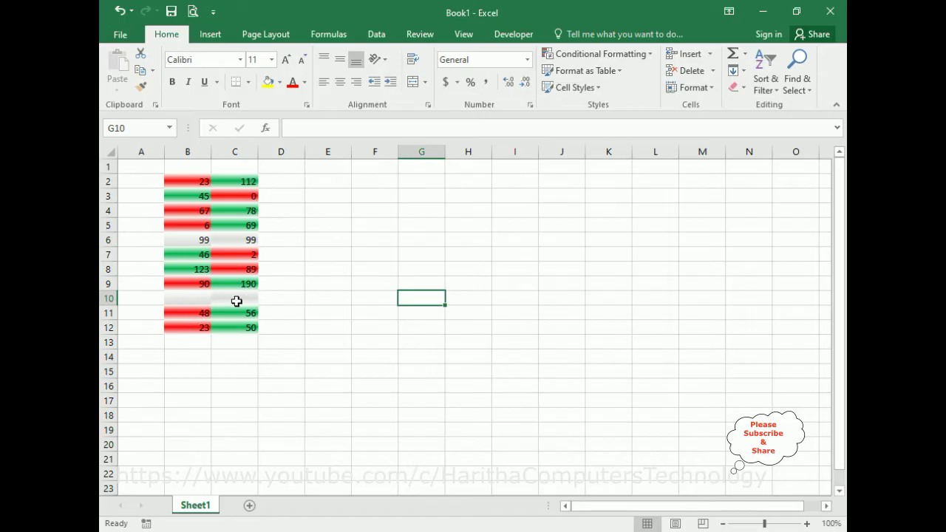
Enter 23 in cell B10 and 45 in cell C10
left_click(175, 298)
type("23")
left_click(242, 300)
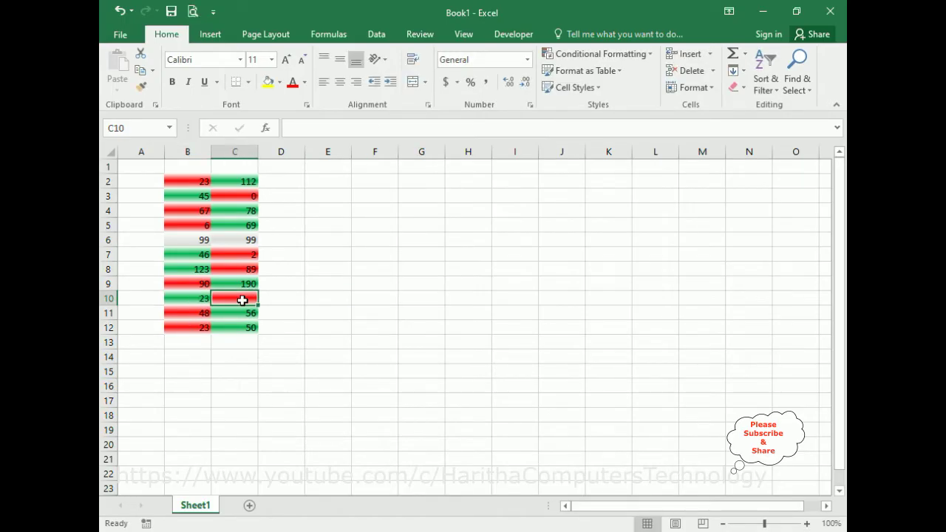
type("45")
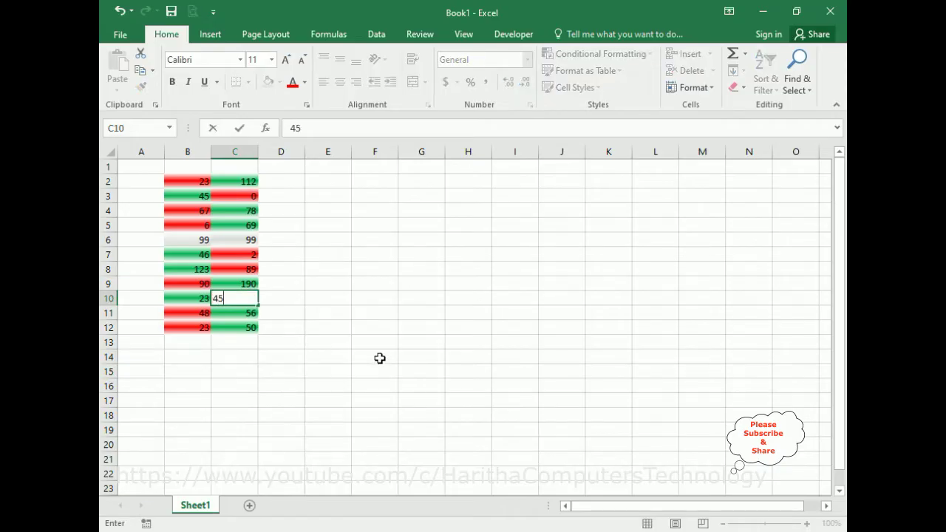
left_click(379, 358)
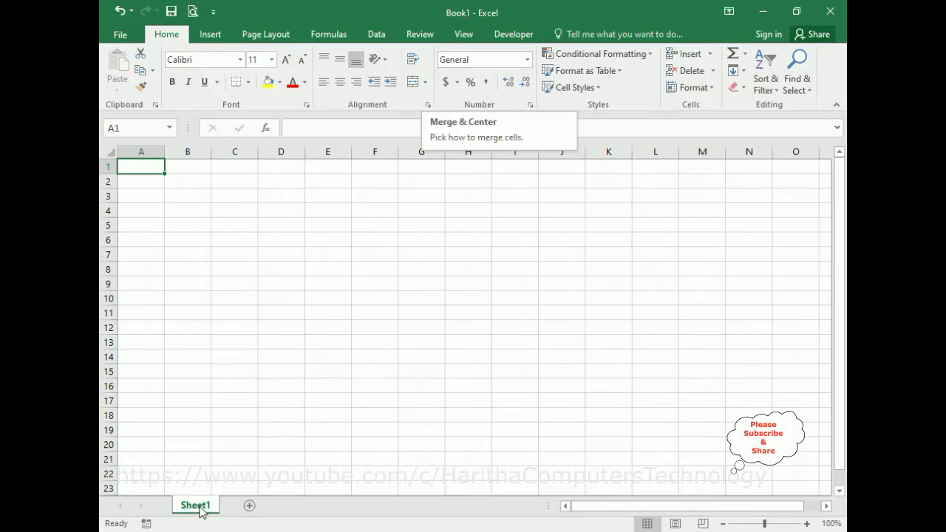
Enter the numbers 23, 45, 67, 6 and 99 in cells B2 to B6 of the blank sheet
left_click(225, 224)
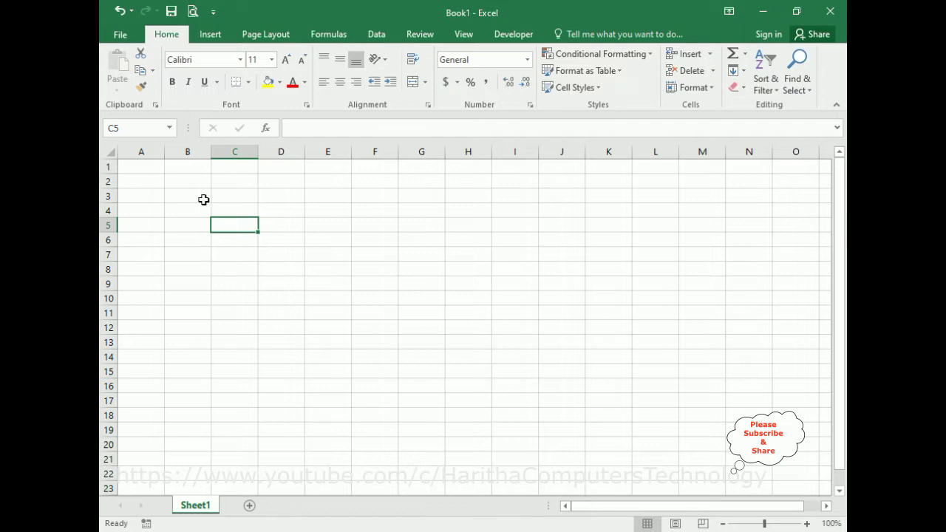
left_click(190, 183)
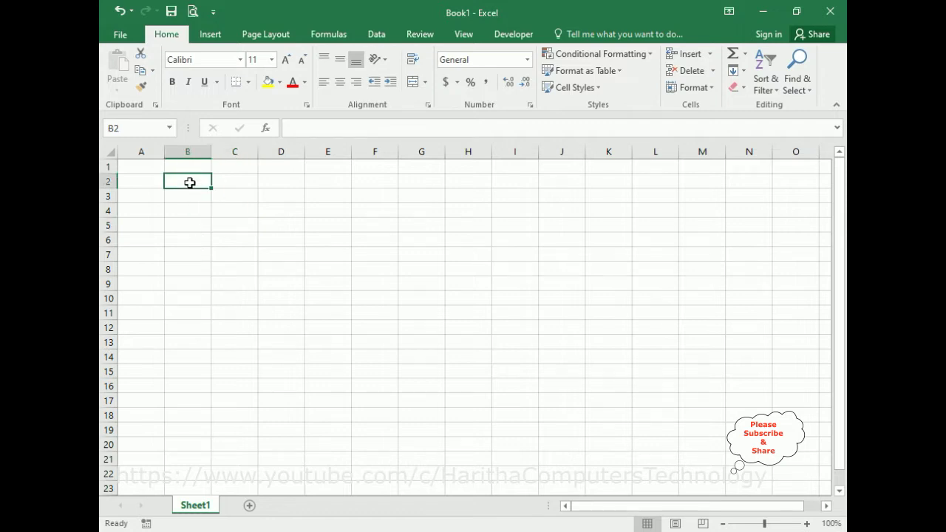
type("23")
key("Return")
type("45")
key("Return")
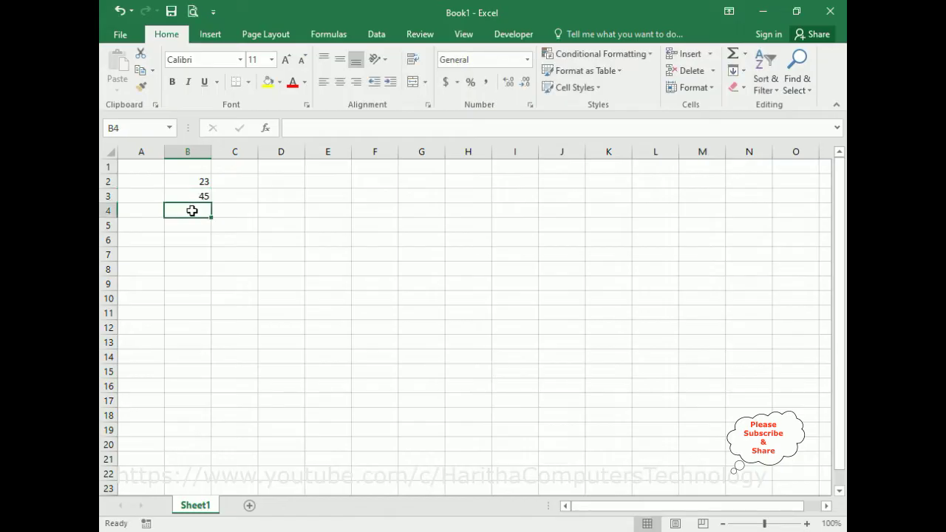
type("67")
left_click(193, 235)
type("99")
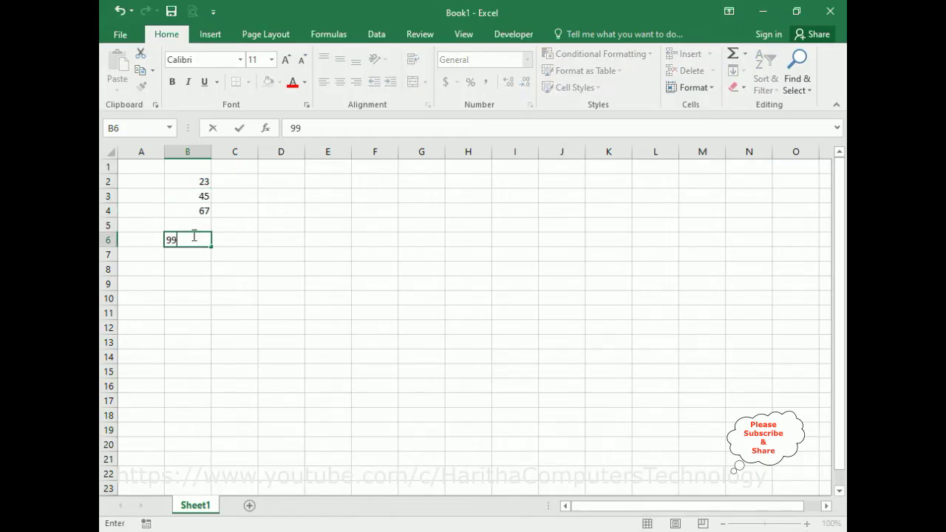
key("Return")
left_click(205, 227)
type("6")
Fill cells B7 to B9 with 46, 123 and 90
left_click(195, 266)
type("123")
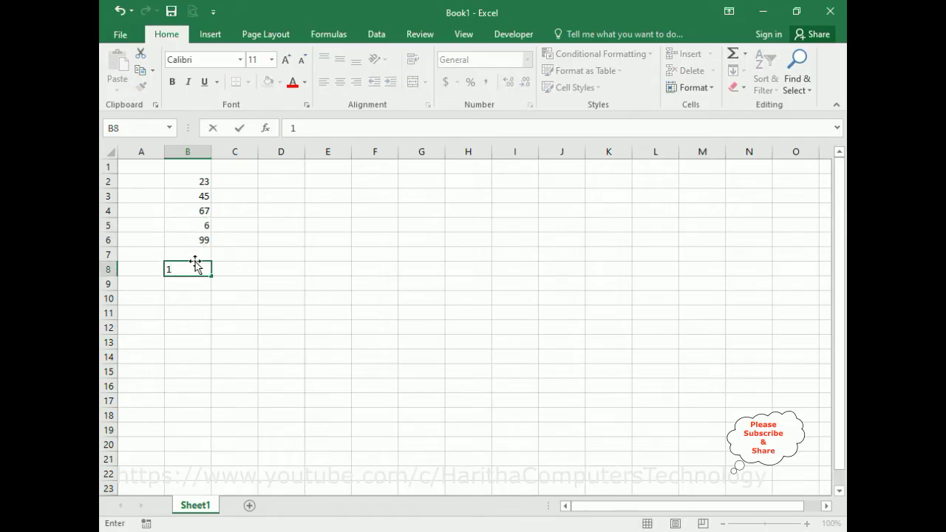
left_click(196, 253)
type("4")
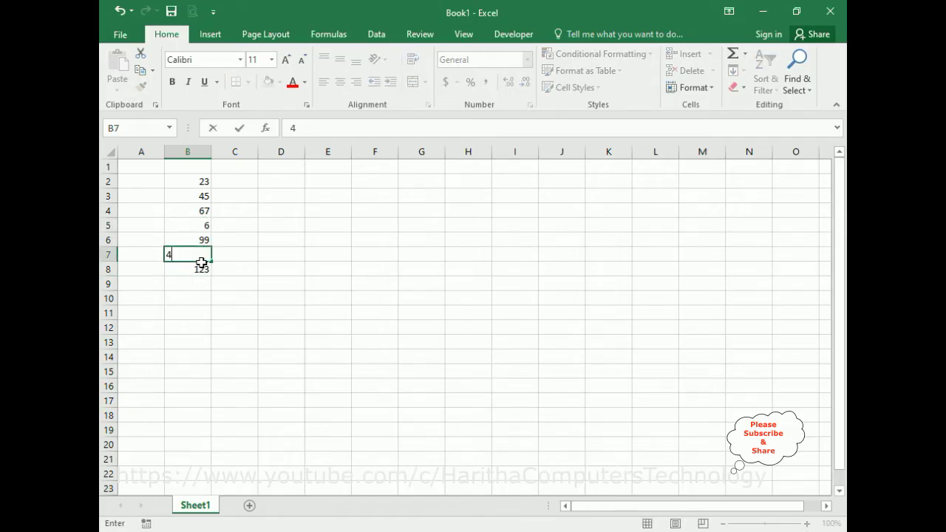
type("6")
left_click(197, 284)
type("90")
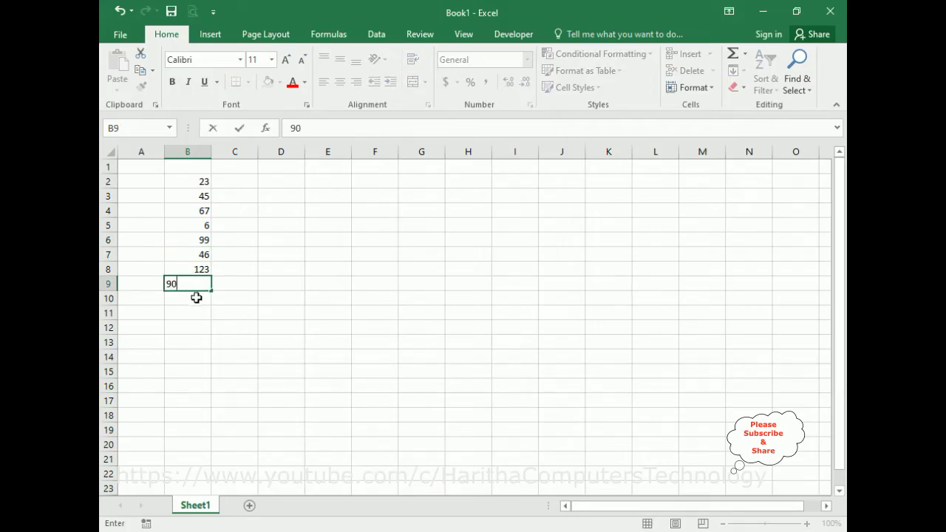
Complete column B with 1230, 48 and 23 in cells B10 to B12
left_click(197, 299)
type("123")
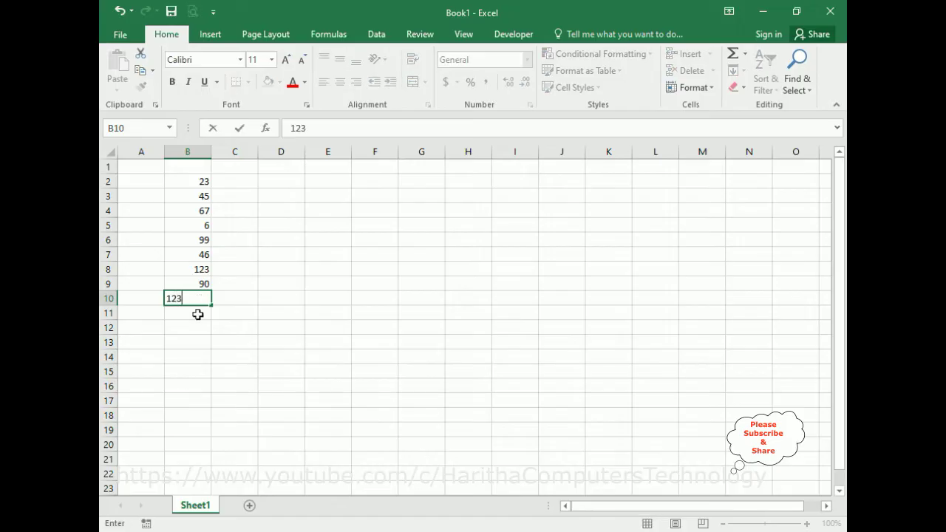
type("0")
left_click(195, 314)
type("4")
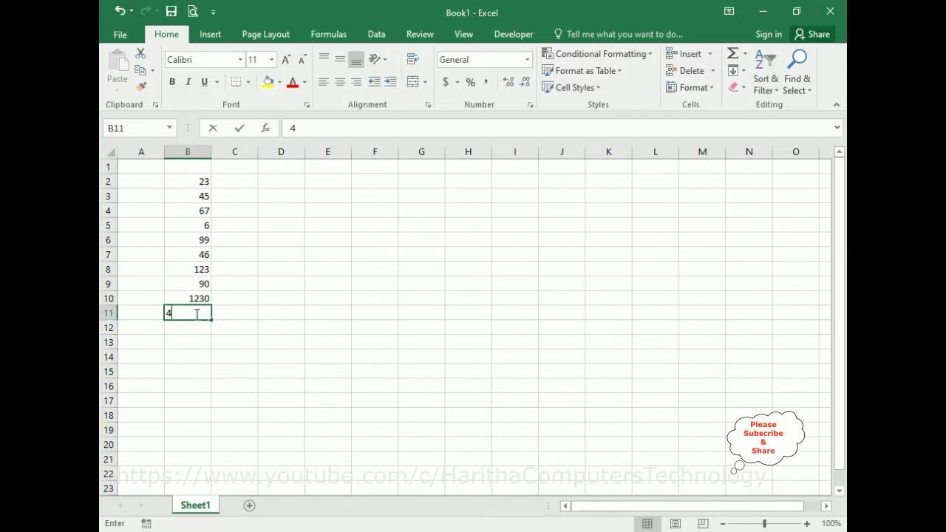
type("8")
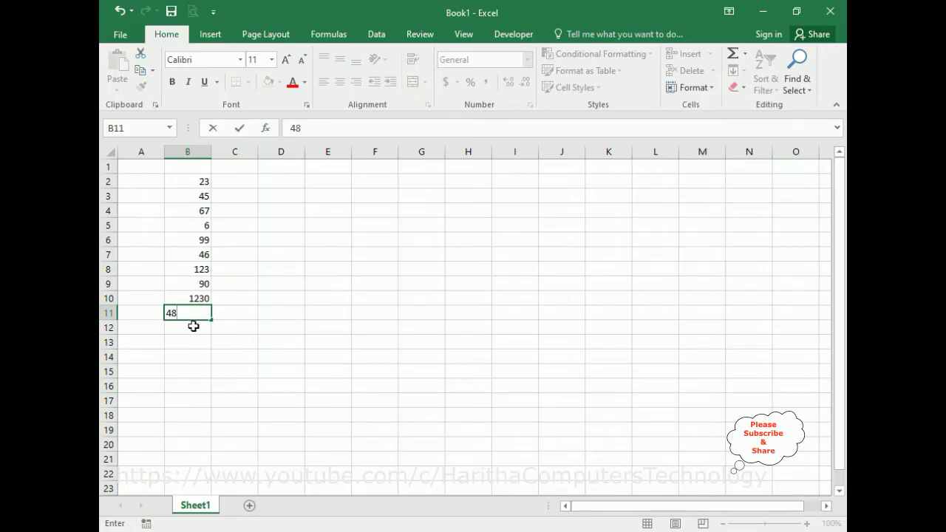
left_click(193, 326)
type("23")
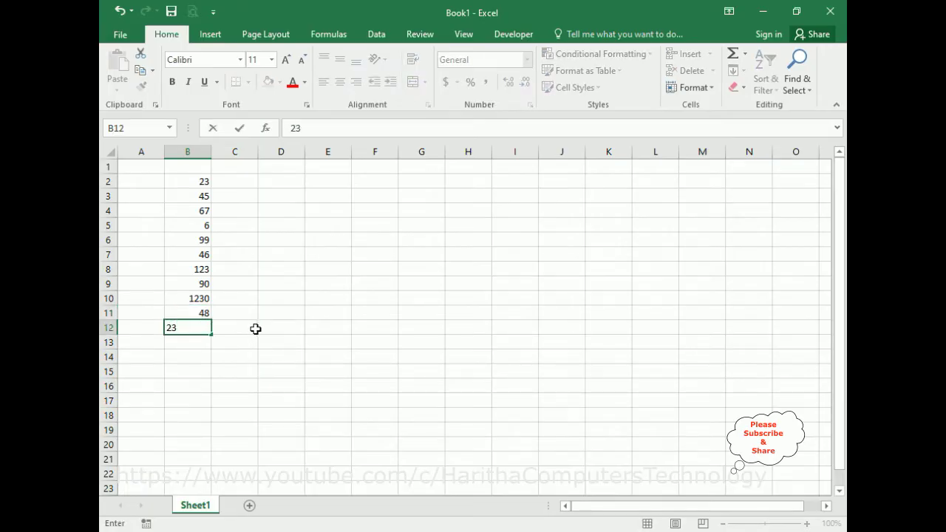
left_click(255, 329)
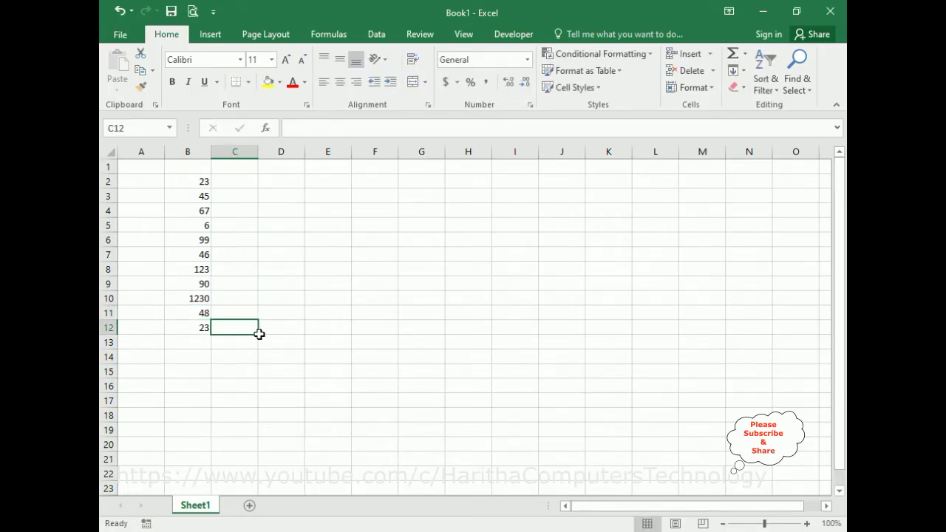
Enter the comparison numbers 12, 0, 78 and 69 in cells C2 to C5
left_click(233, 180)
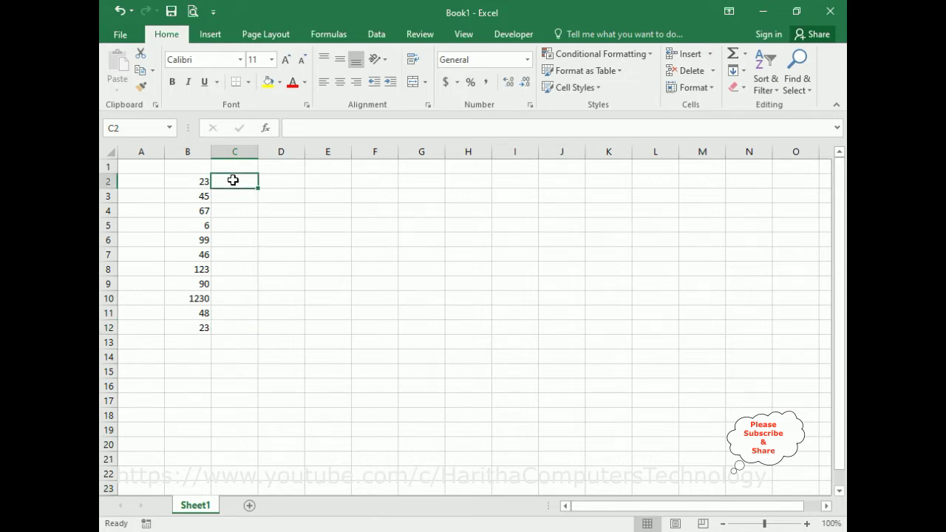
type("12")
left_click(239, 197)
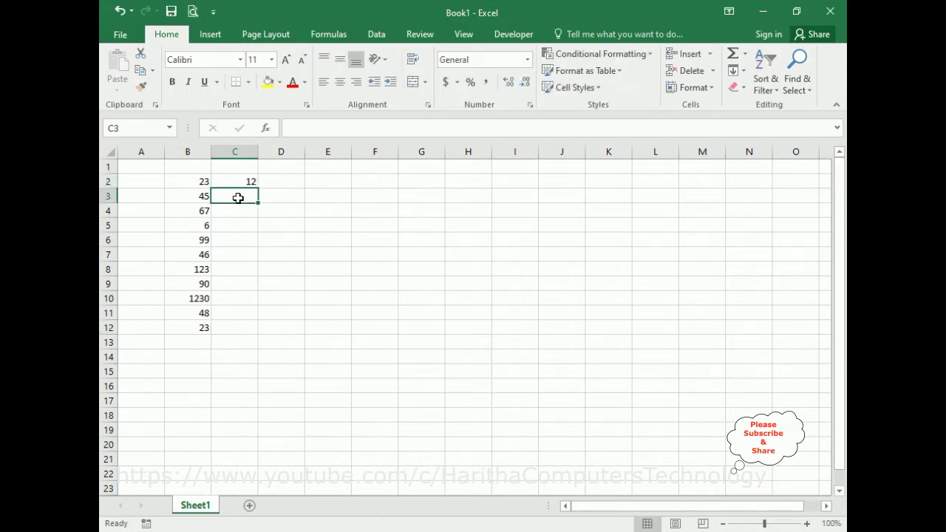
type("0")
left_click(246, 214)
type("78")
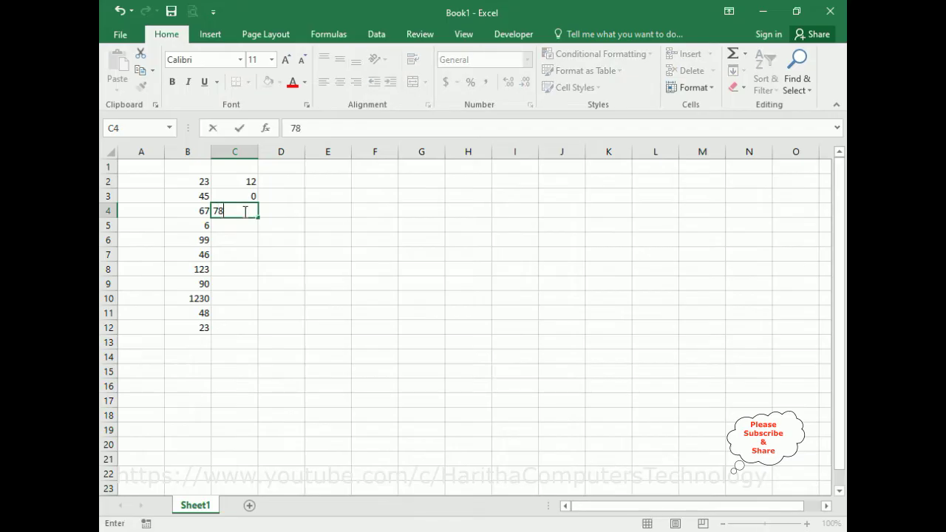
left_click(243, 225)
type("6")
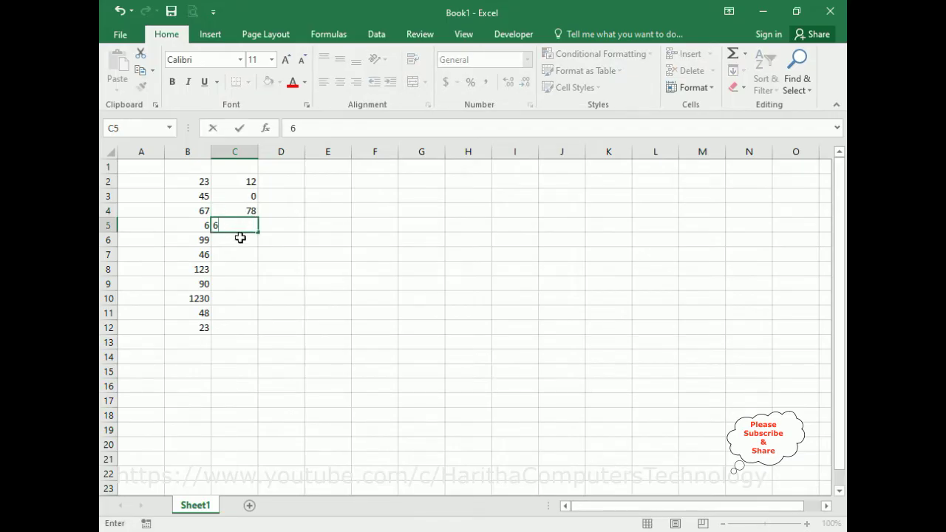
type("9")
Fill cells C6 to C9 with 99, 2, 89 and 90
left_click(241, 239)
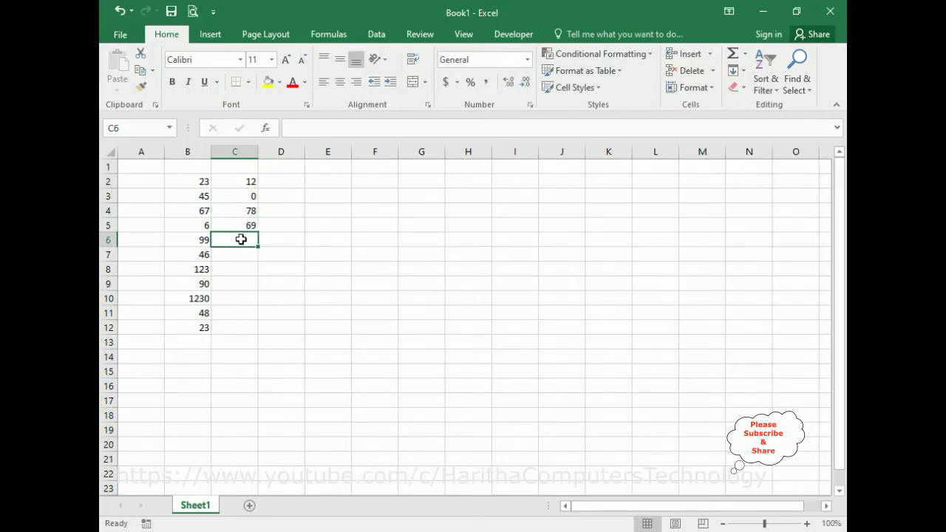
type("99")
left_click(246, 265)
left_click(248, 254)
type("2")
left_click(246, 267)
type("89")
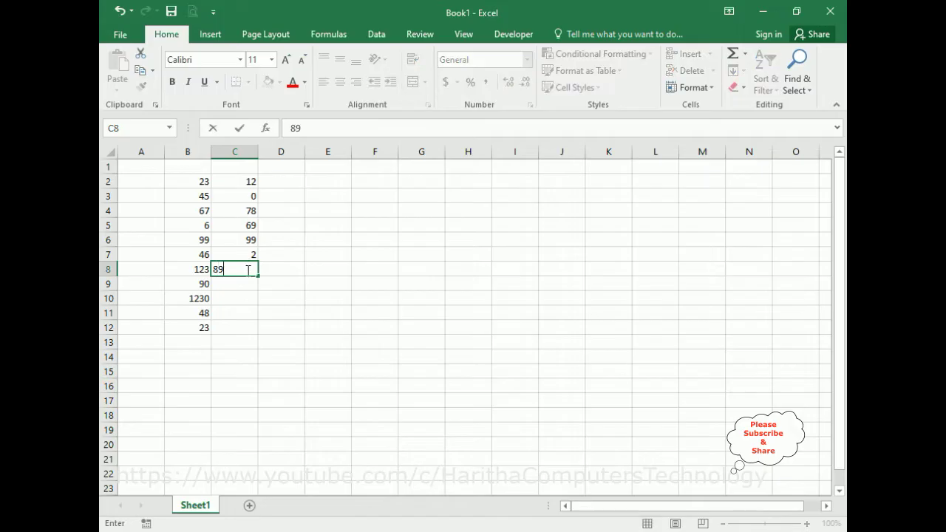
left_click(244, 279)
type("90")
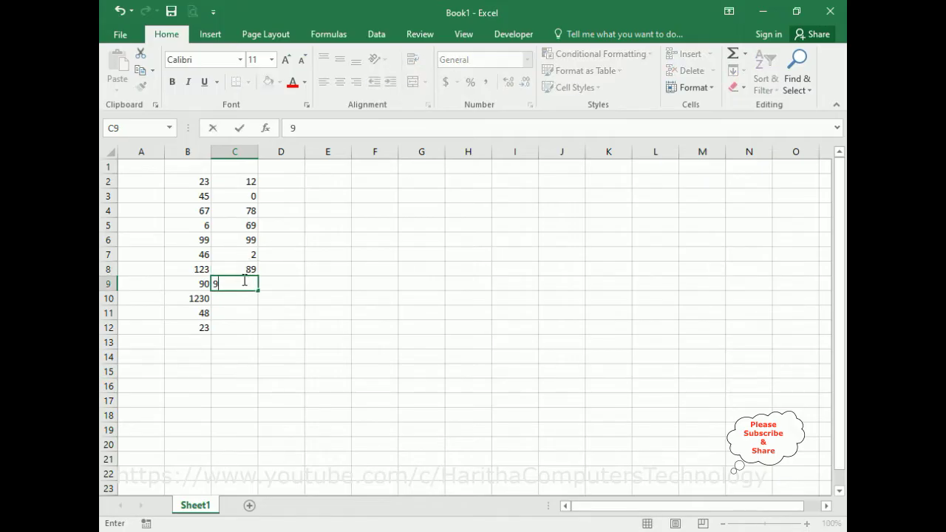
Complete column C with 12, 56 and 50 in cells C10 to C12
left_click(239, 308)
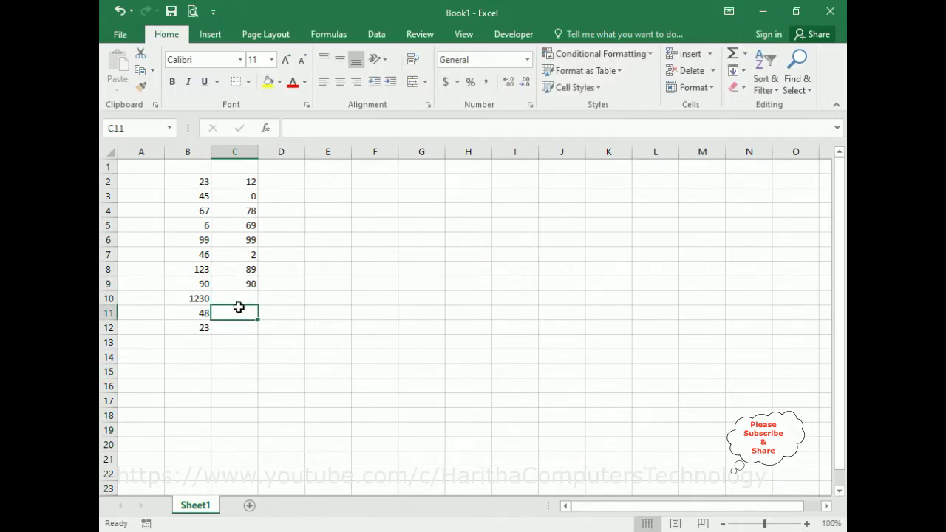
type("56")
left_click(239, 295)
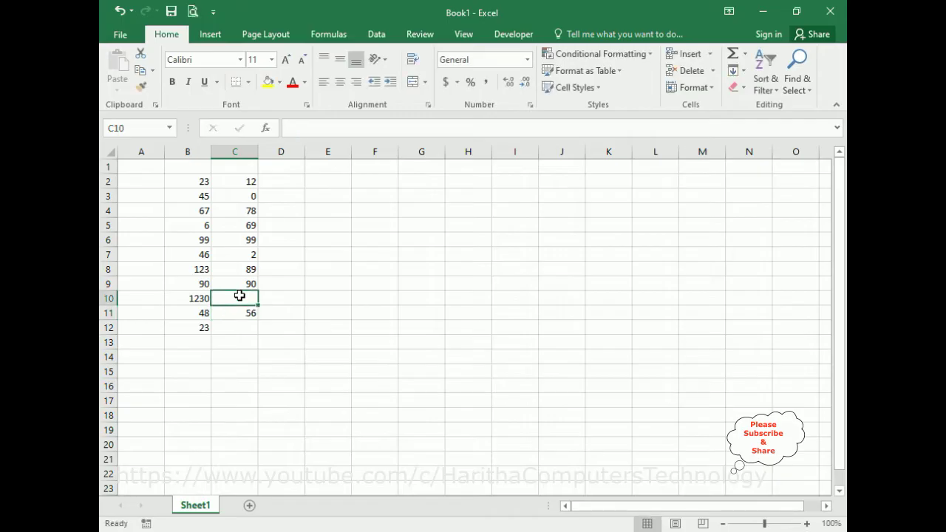
type("12")
left_click(235, 326)
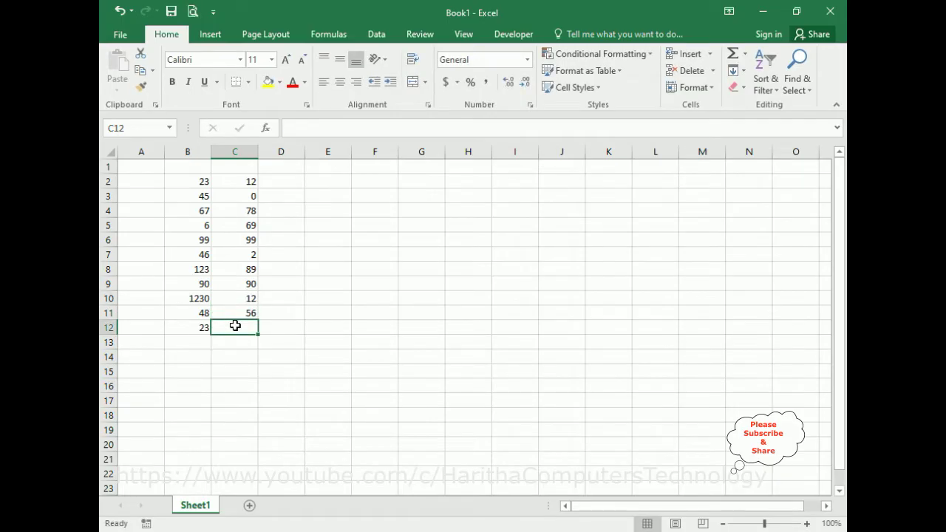
type("50")
left_click(313, 312)
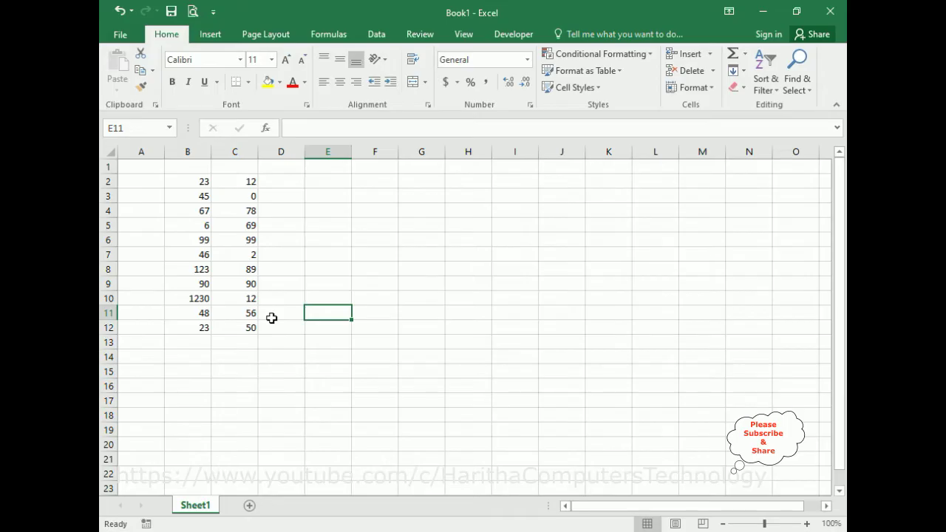
Start a new conditional formatting rule for cells B2 to B12 that uses a formula to determine which cells to format
left_click(171, 181)
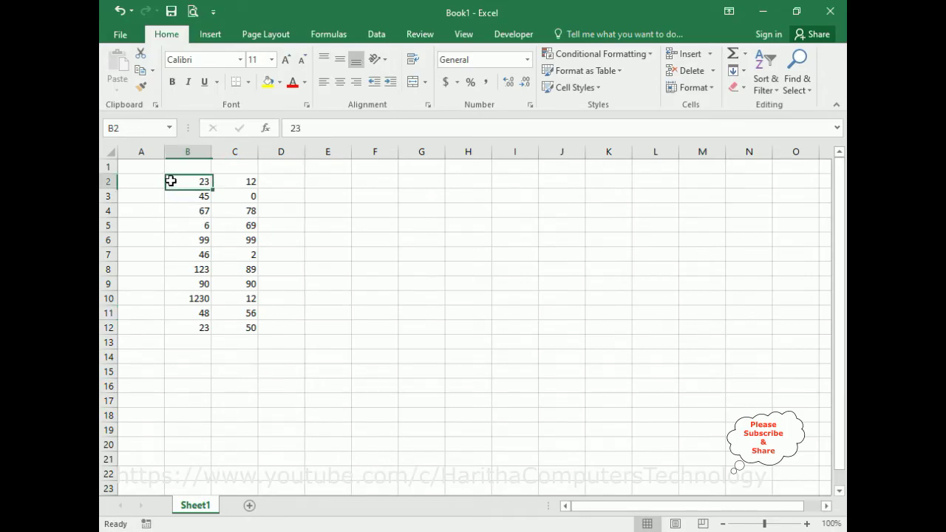
left_click(202, 330, "shift")
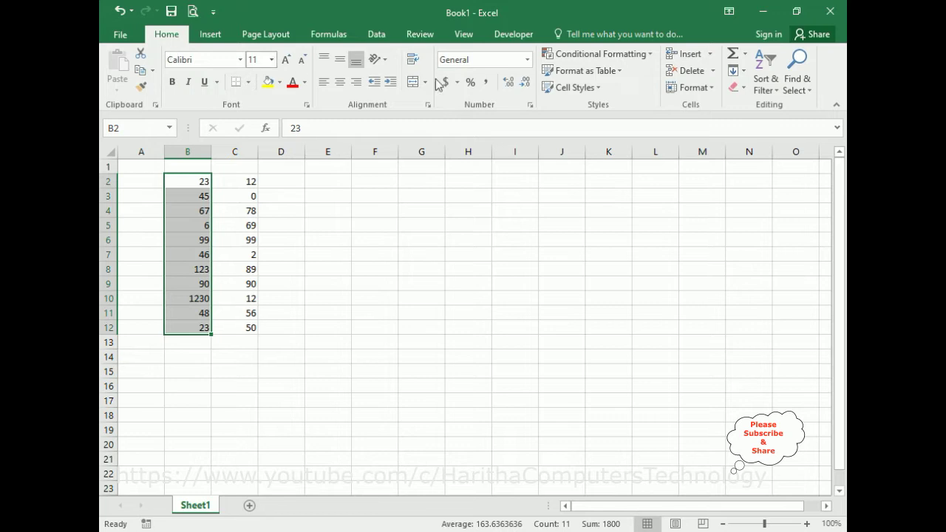
left_click(651, 58)
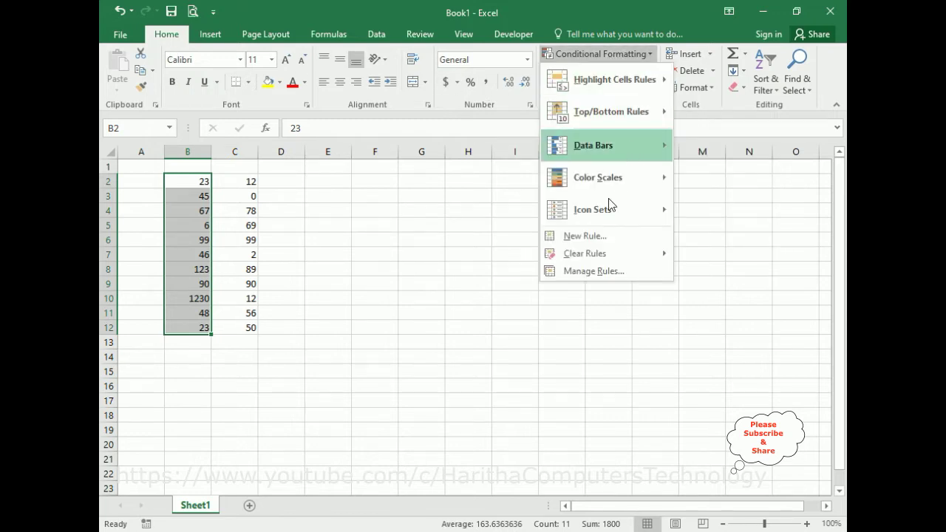
left_click(572, 237)
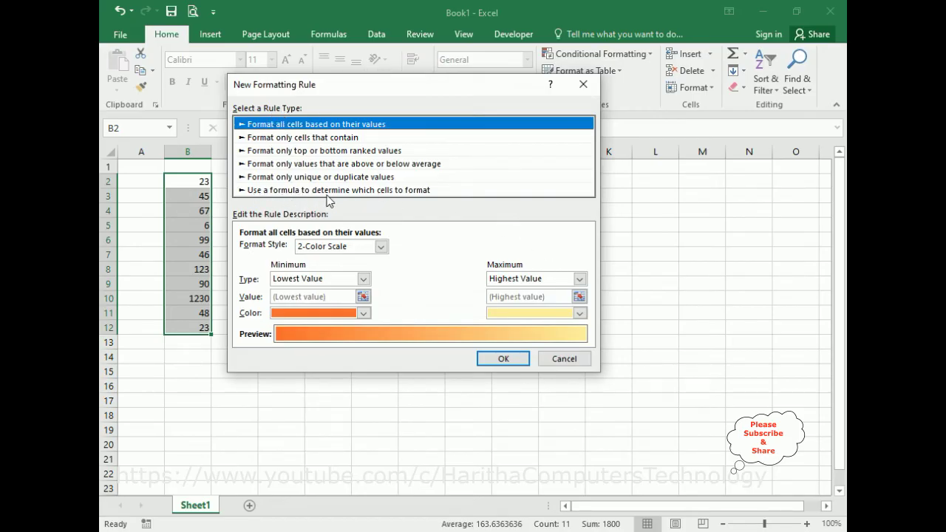
left_click(394, 193)
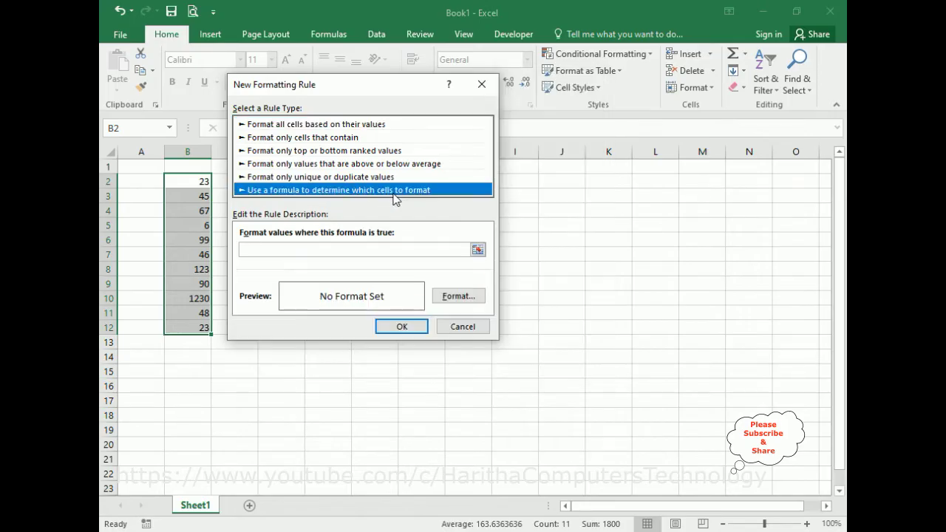
left_click_drag(383, 100, 556, 96)
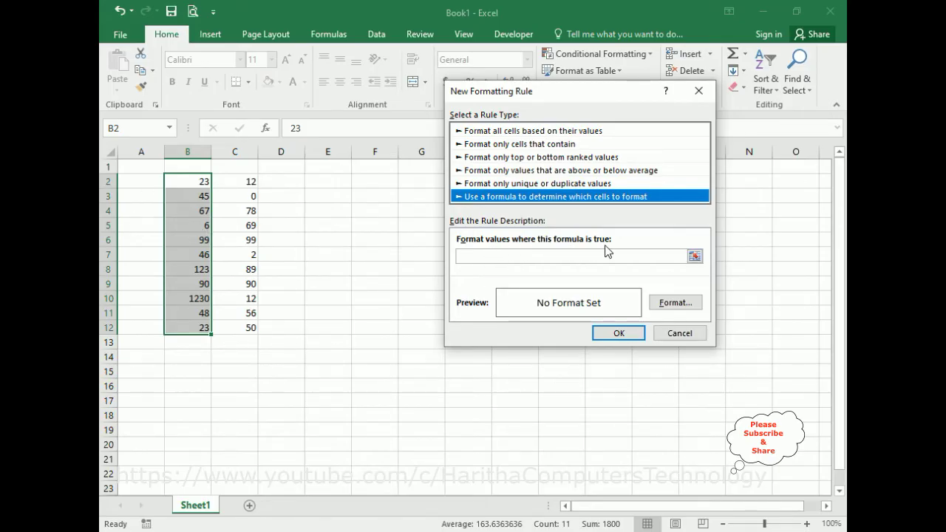
Enter the rule formula =$B$2:$B$12>$C$2:$C$12 by referencing the two number columns
left_click(694, 256)
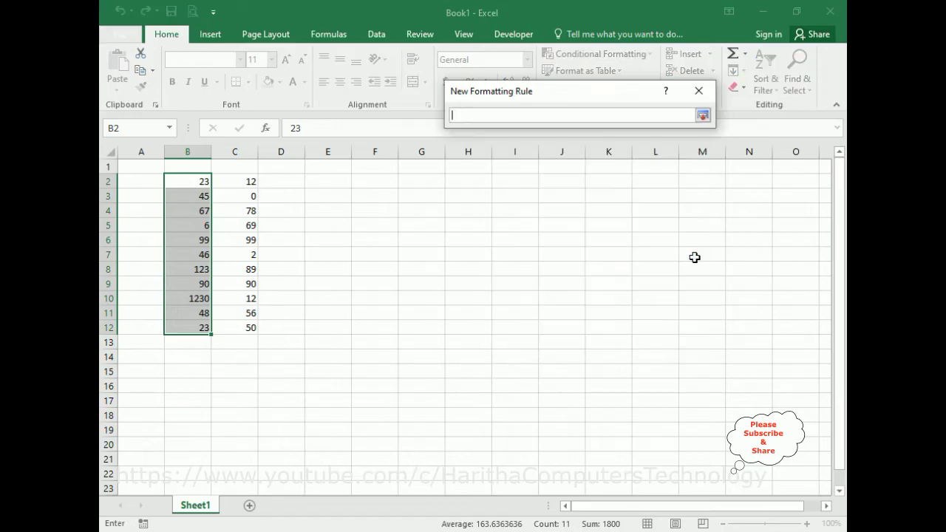
left_click_drag(563, 90, 536, 196)
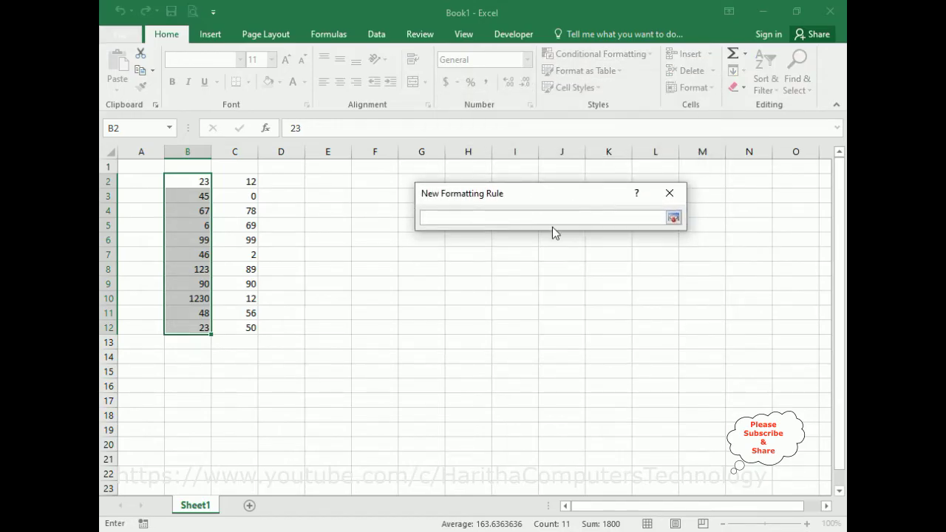
left_click(191, 182)
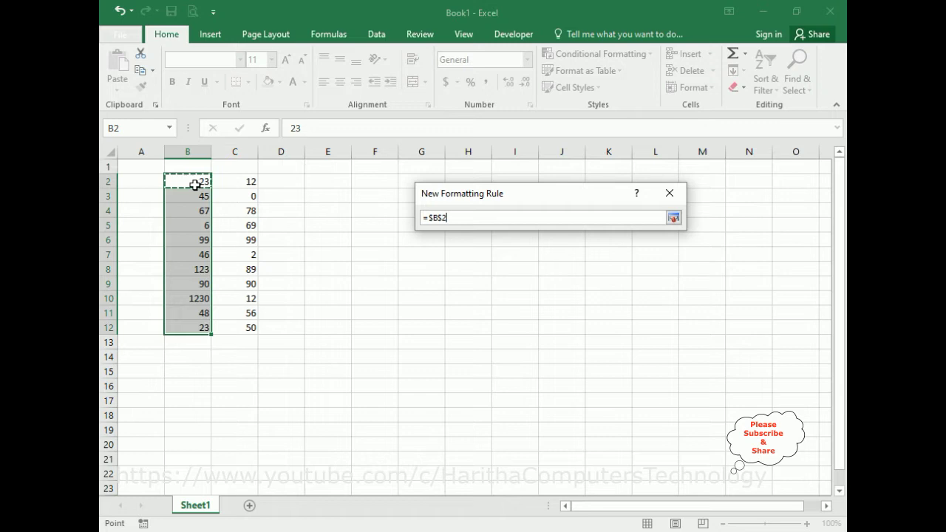
left_click(199, 328, "shift")
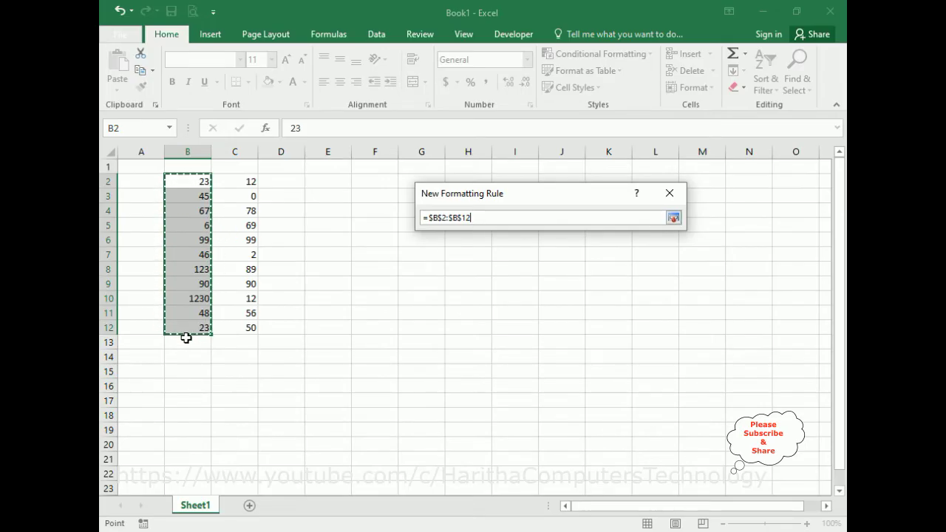
type(">")
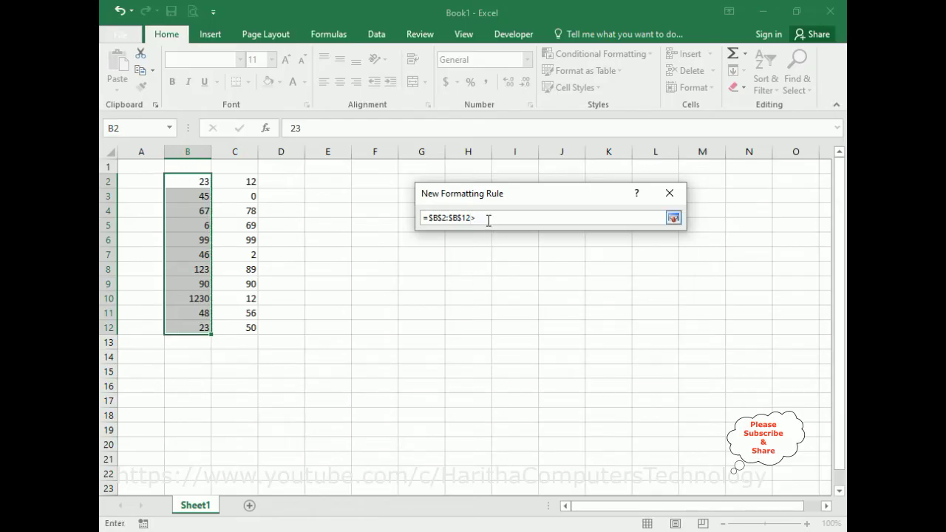
left_click(224, 183)
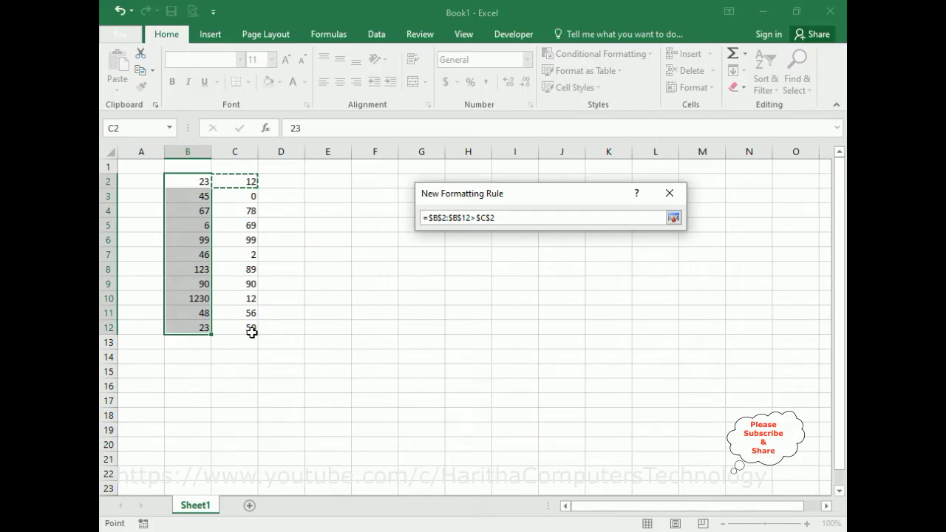
left_click_drag(252, 332, 249, 329)
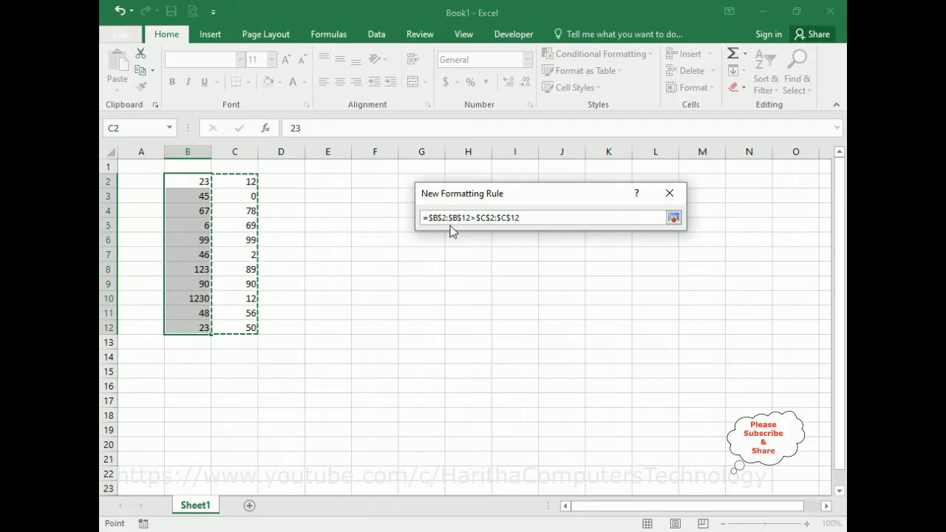
left_click(673, 218)
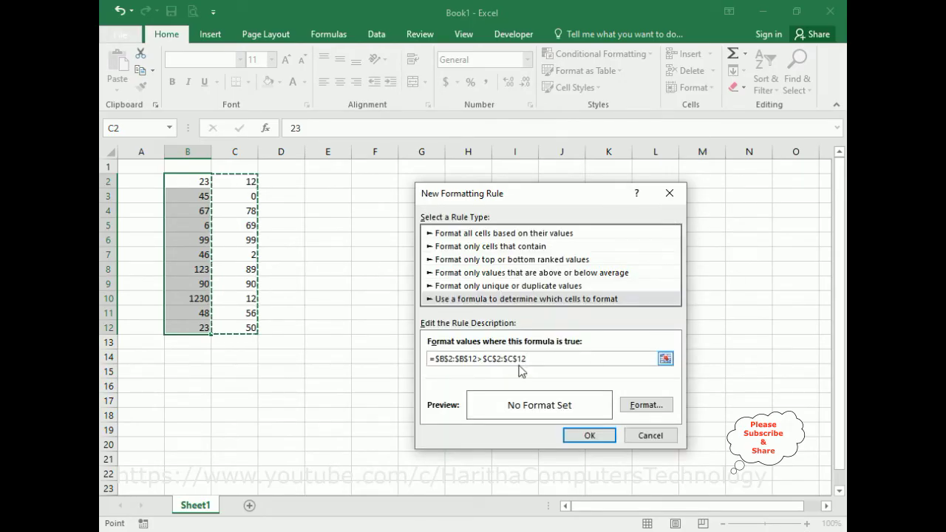
Make the row references in the greater-than formula relative by removing the dollar signs before the row numbers
left_click(442, 359)
key("Delete")
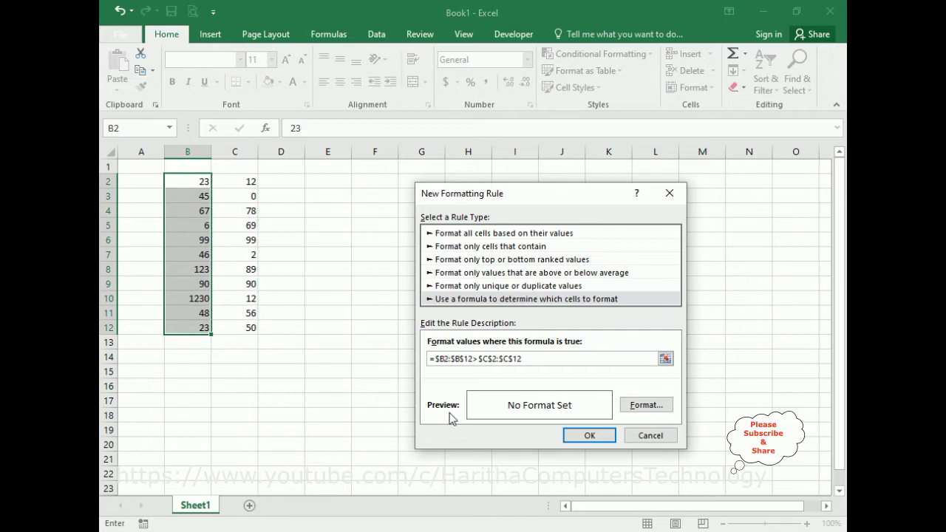
left_click(461, 360)
key("Delete")
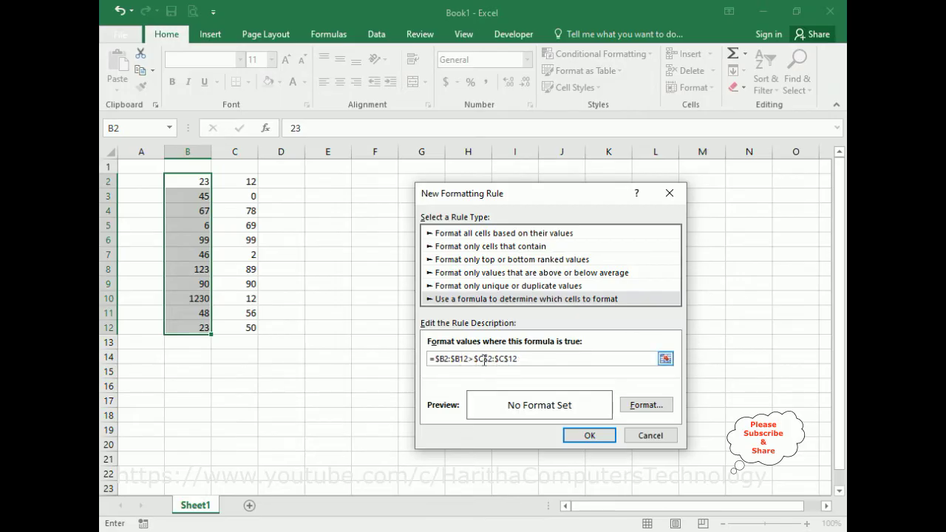
key("Delete")
key("Right")
key("Right")
key("Right")
key("Right")
Give the rule a horizontal white-and-green gradient fill with the green band in the middle, and apply the rule
left_click(645, 404)
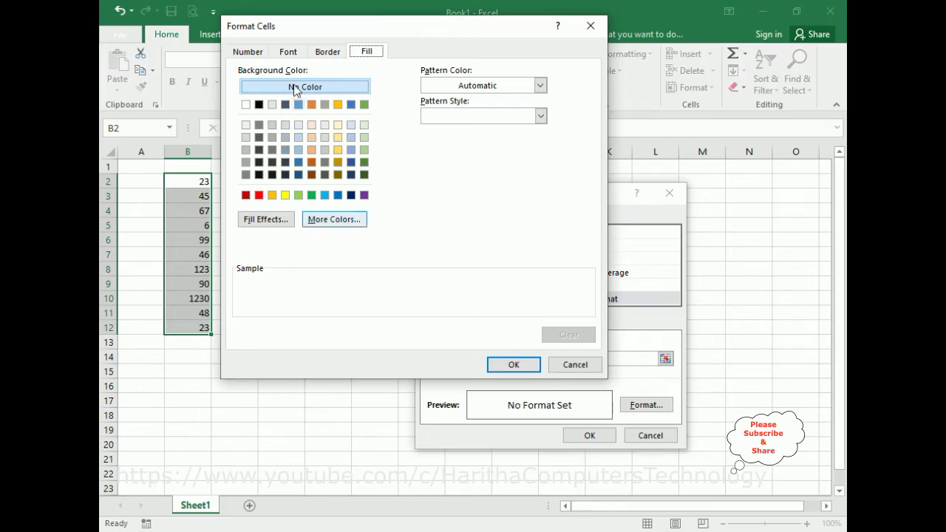
left_click(364, 54)
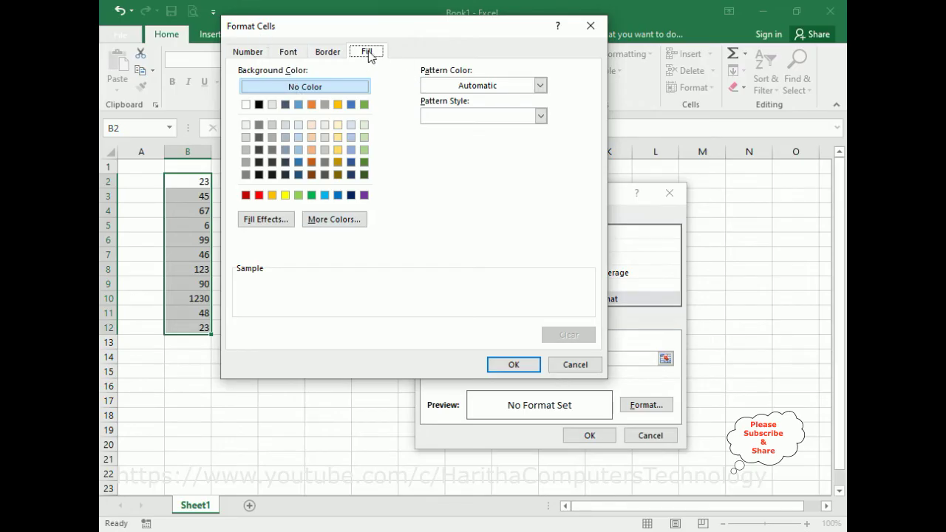
left_click(270, 221)
left_click(458, 139)
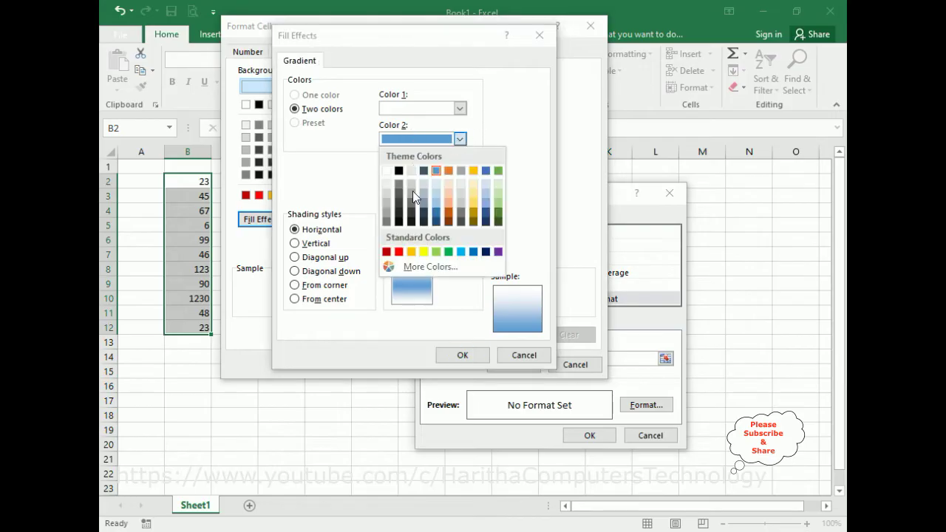
left_click(447, 251)
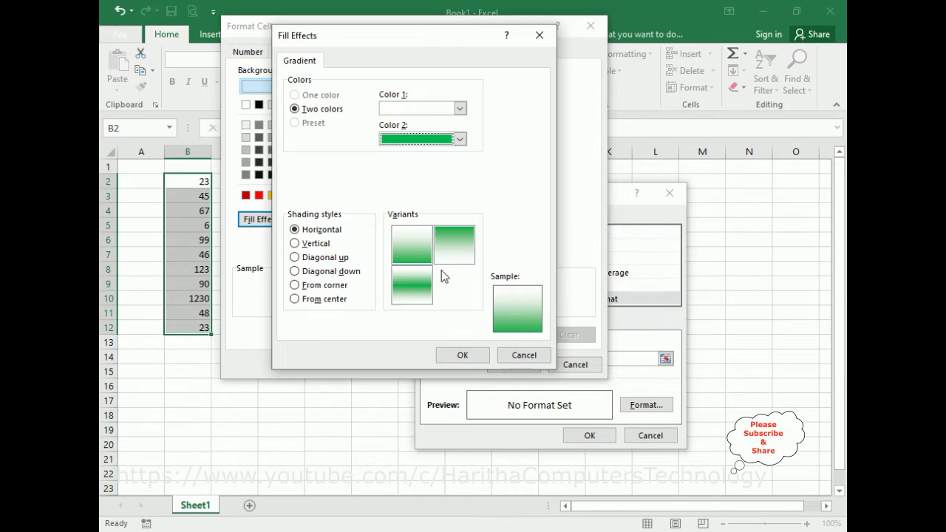
left_click(410, 285)
left_click(461, 356)
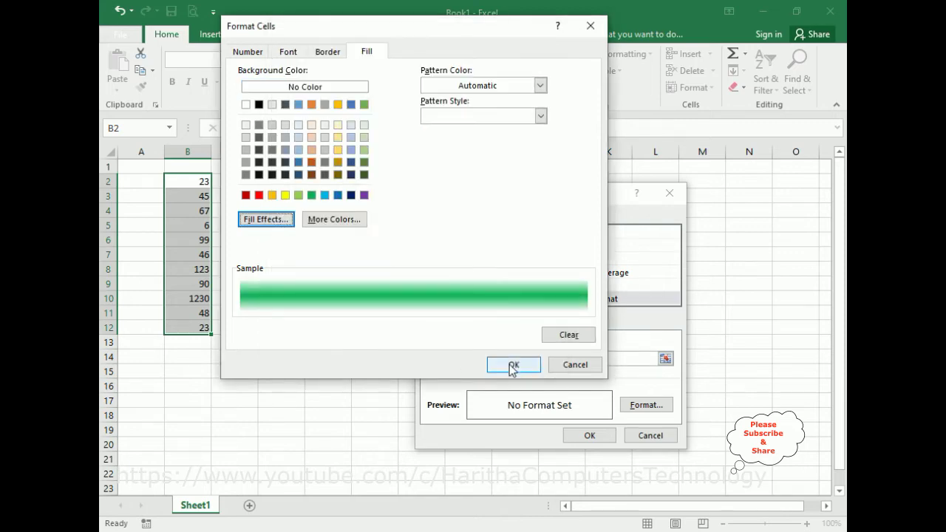
left_click(512, 365)
left_click(595, 435)
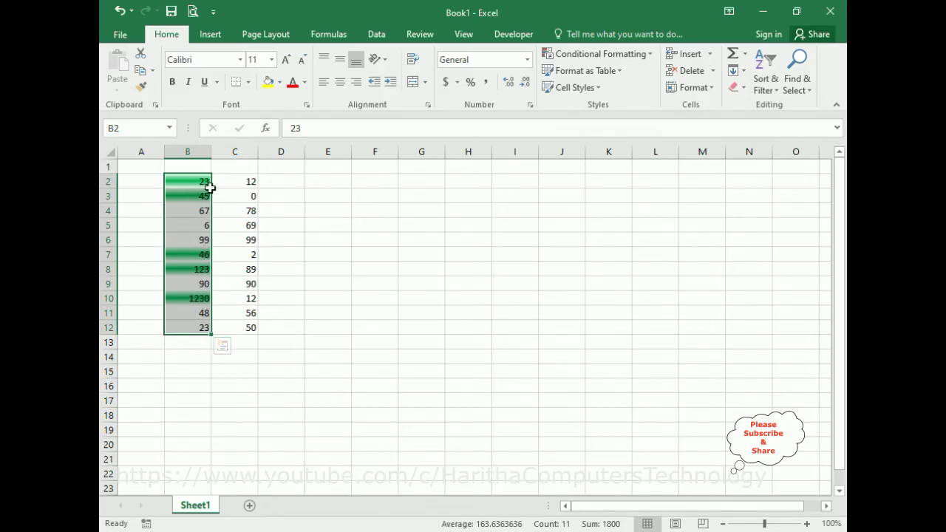
Start a second formula-based conditional formatting rule for cells B2 to B12
left_click(650, 54)
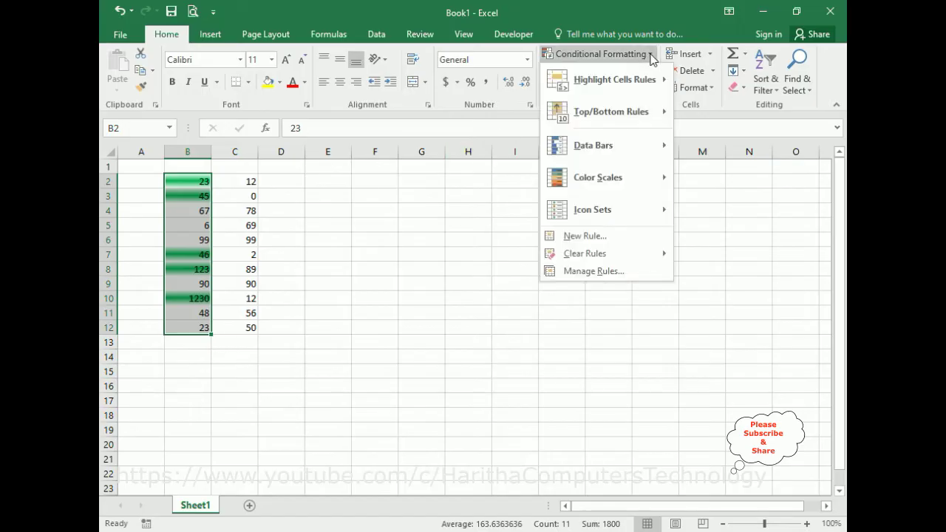
left_click(575, 238)
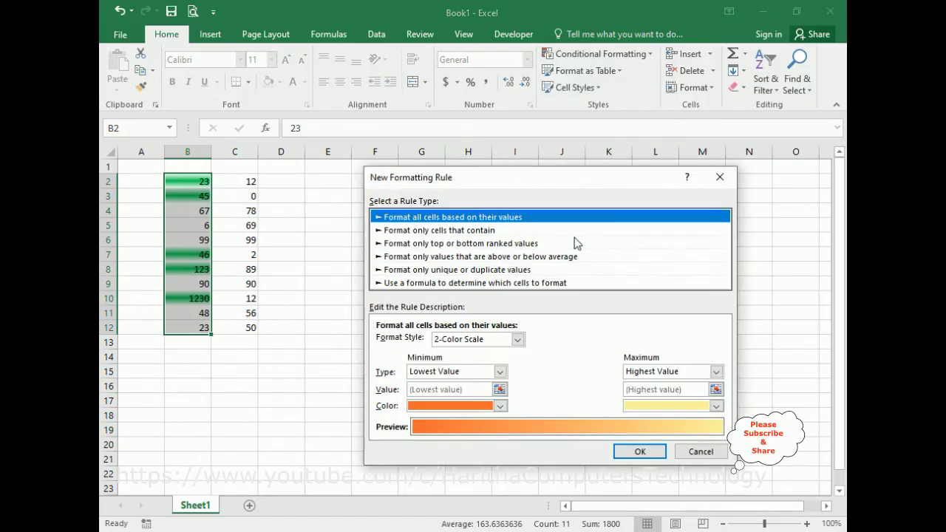
left_click(538, 284)
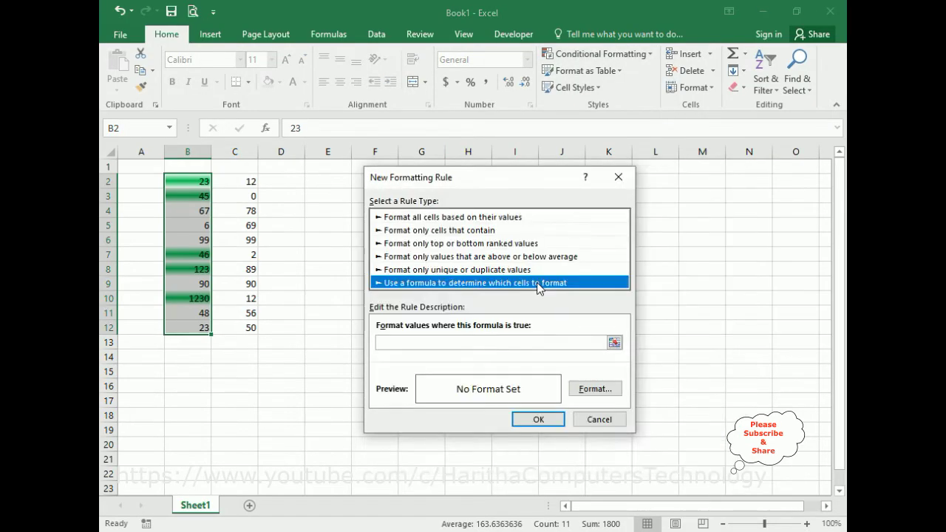
Enter =$B$2:$B$12<$C$2:$C$12 as the second rule's formula by referencing both number columns
left_click(615, 338)
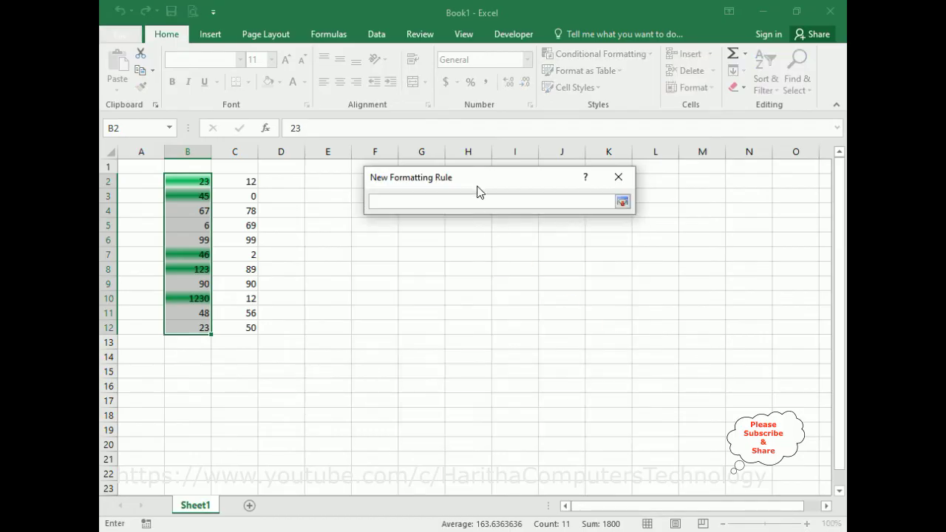
left_click_drag(476, 188, 480, 187)
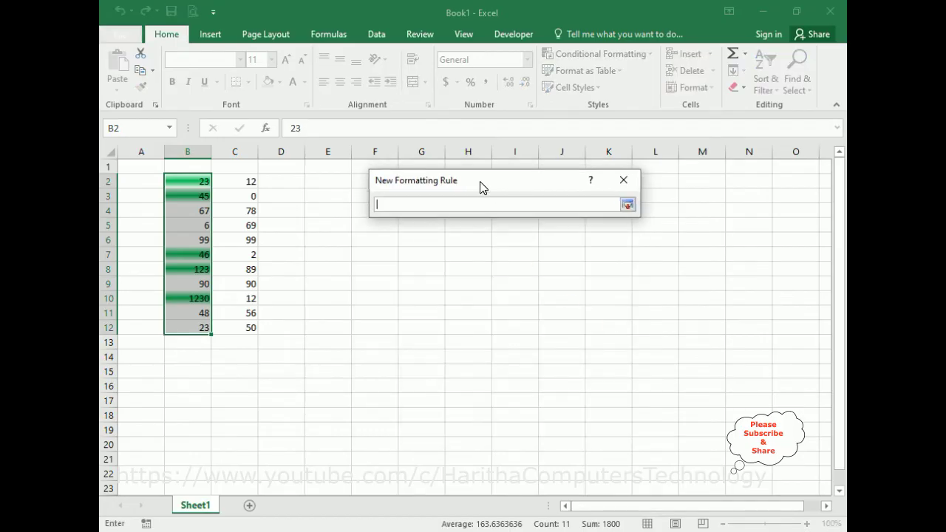
left_click(185, 182)
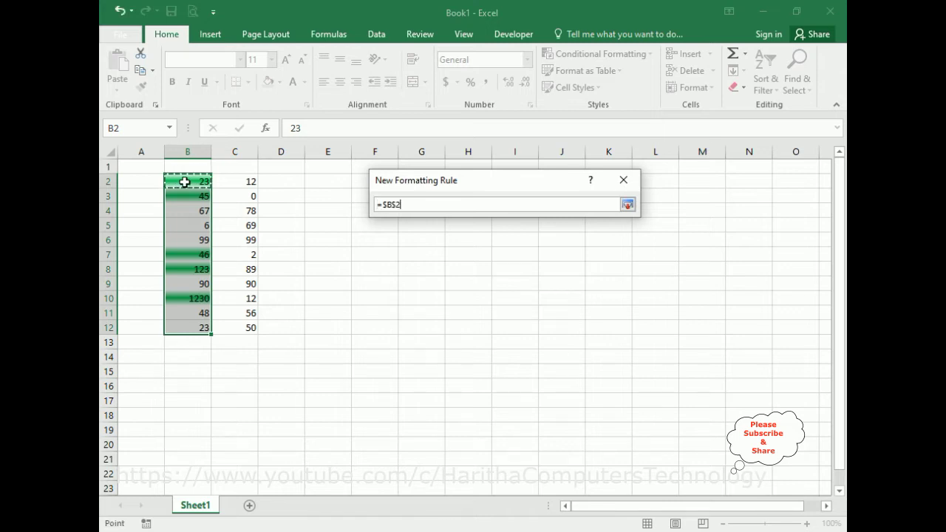
left_click(189, 327, "ctrl")
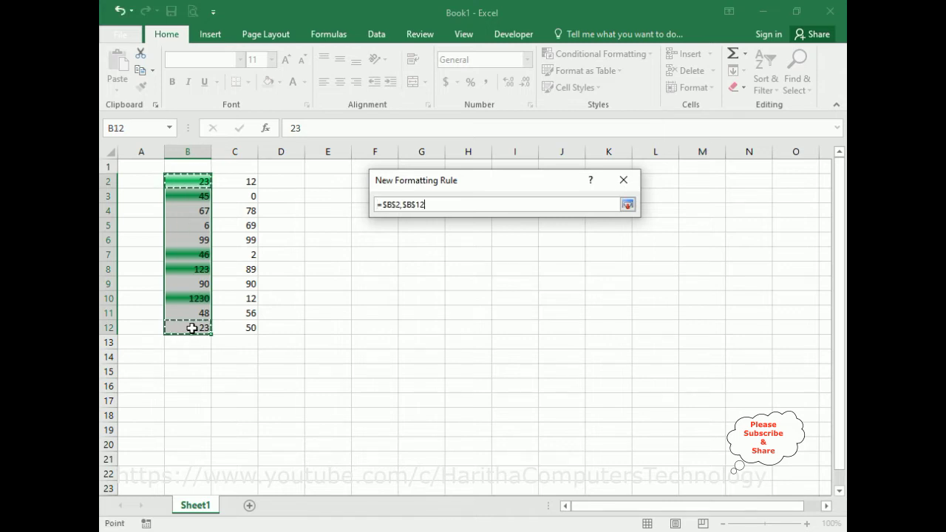
left_click(180, 179)
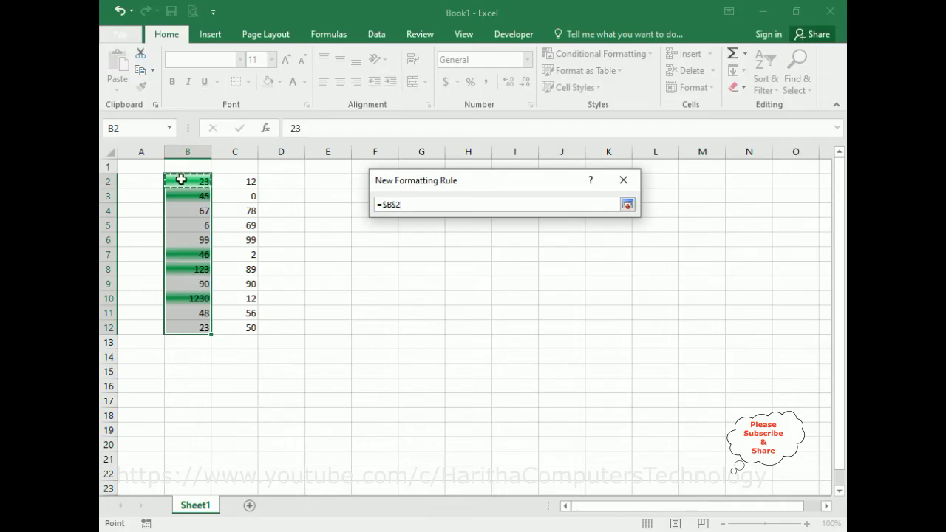
left_click(190, 329, "shift")
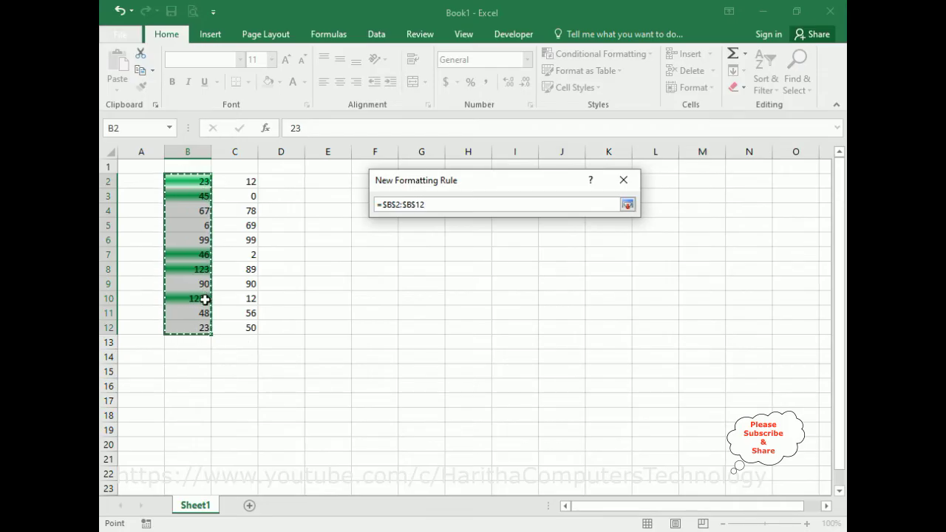
type("<")
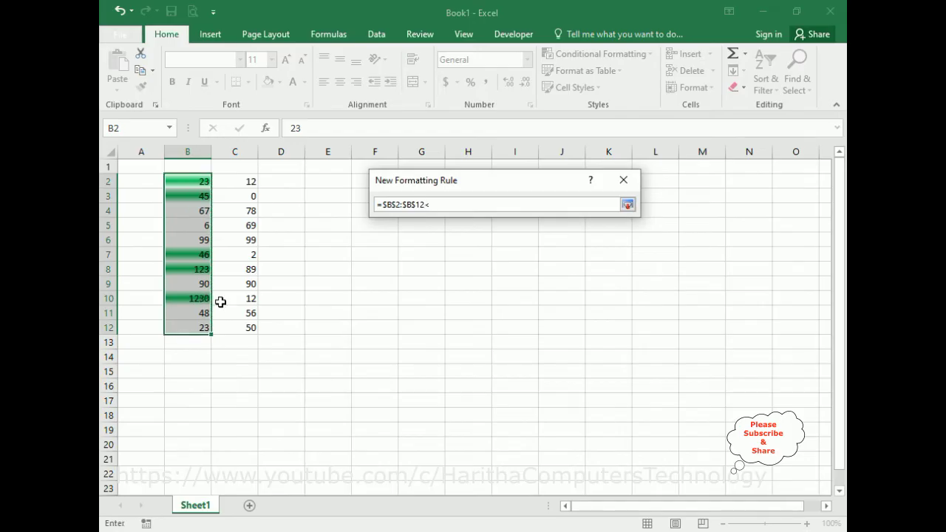
left_click(237, 184)
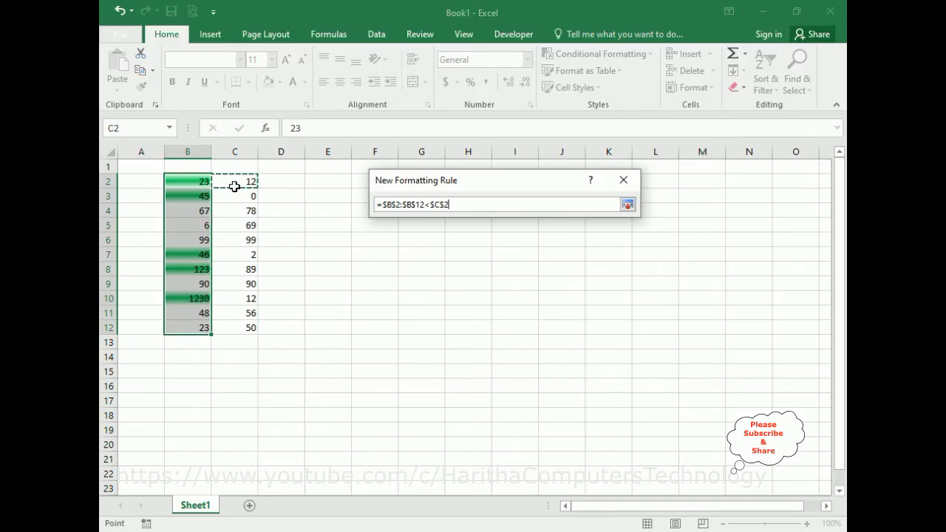
left_click_drag(234, 186, 244, 329)
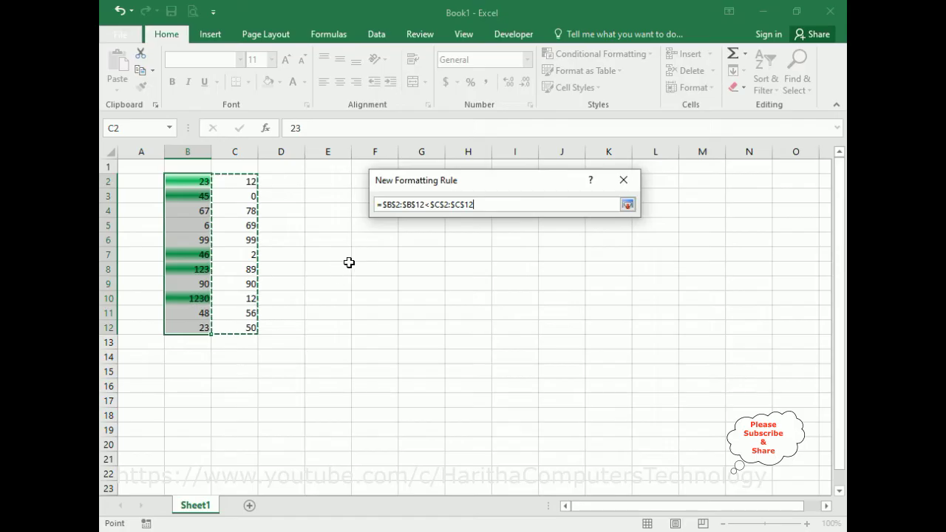
left_click(627, 205)
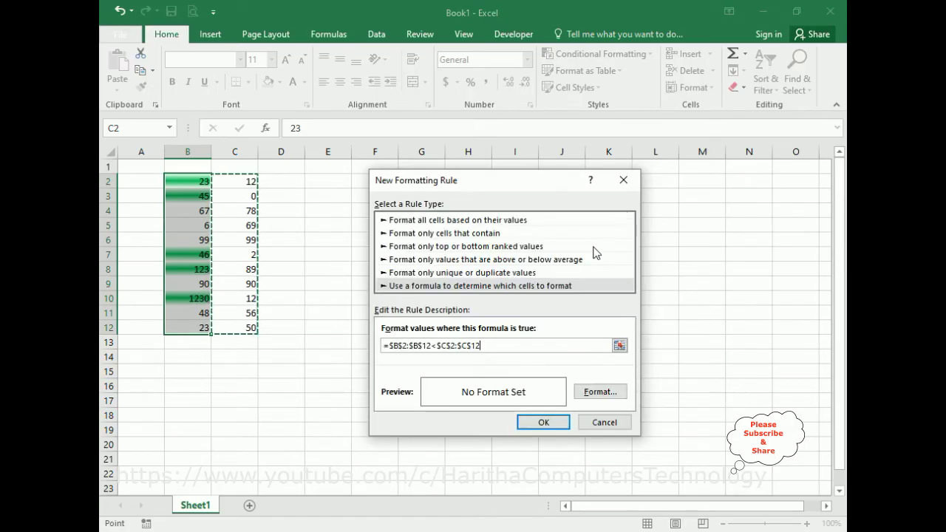
Make the row references in the less-than formula relative by removing the dollar signs before the row numbers
left_click_drag(508, 177, 550, 109)
left_click(442, 279)
key("BackSpace")
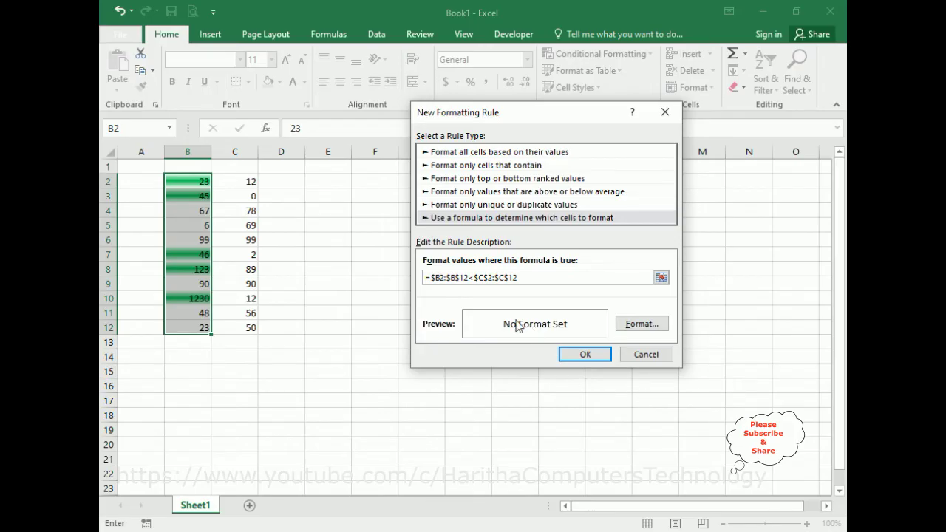
left_click(454, 278)
key("BackSpace")
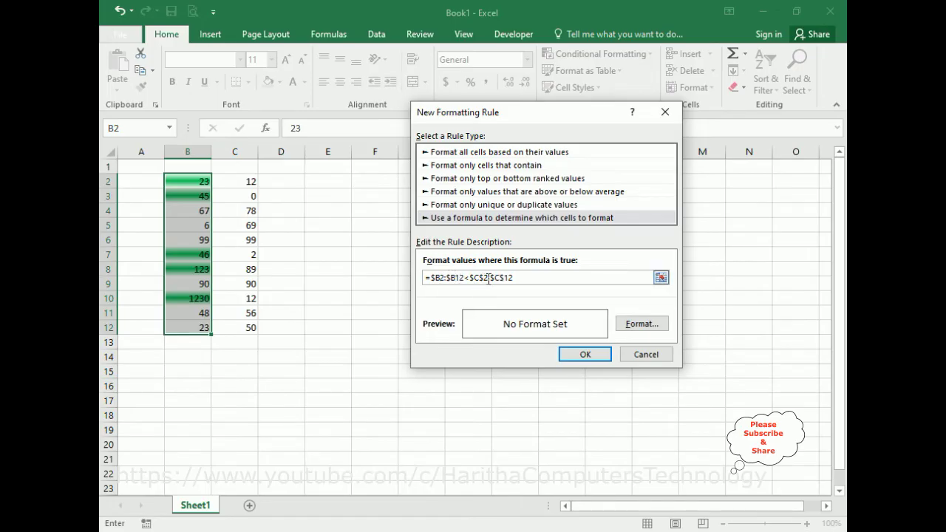
left_click(478, 278)
key("Delete")
Give the less-than rule a horizontal white-and-red gradient fill with the red band in the middle, and apply the rule
left_click(640, 324)
left_click(407, 311)
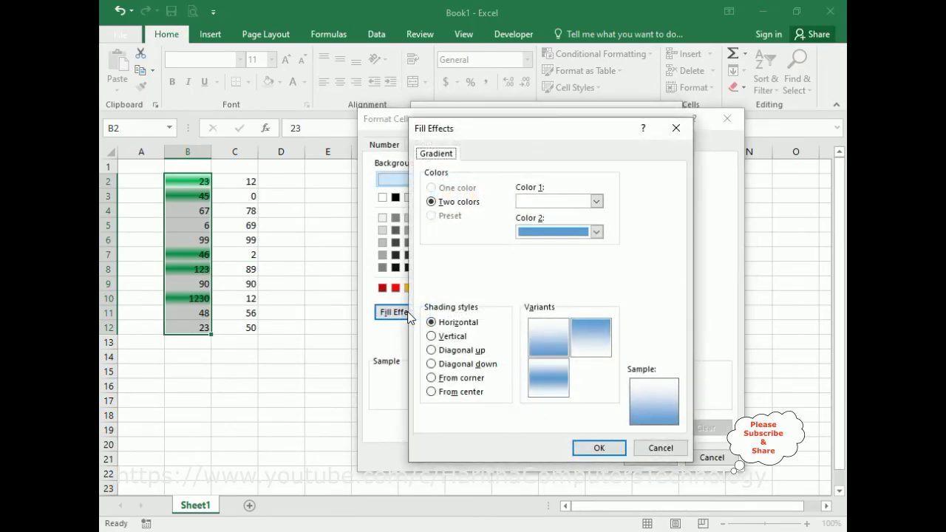
left_click(596, 232)
left_click(534, 344)
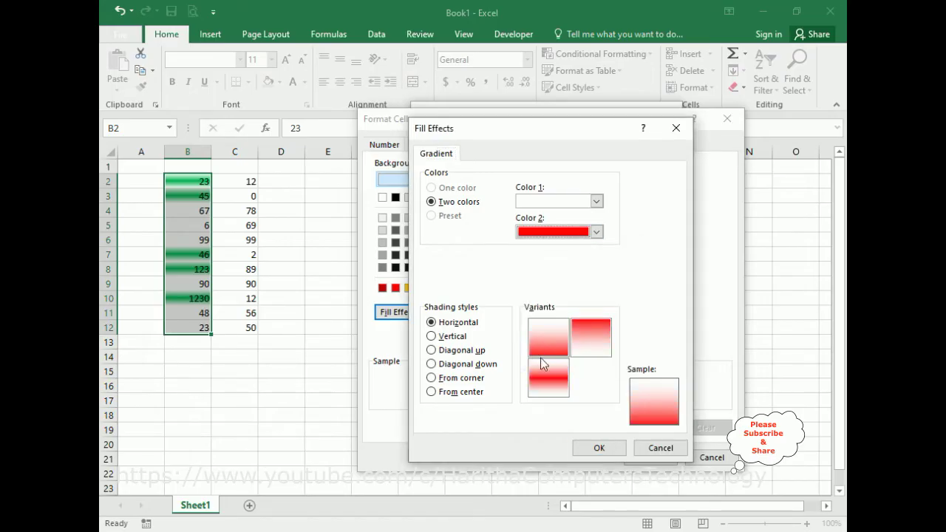
left_click(553, 382)
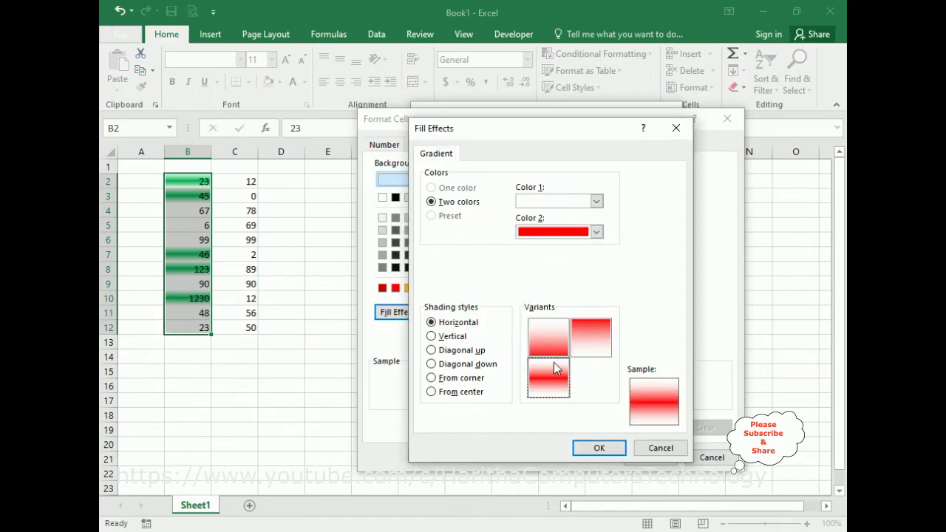
left_click(599, 447)
left_click(650, 457)
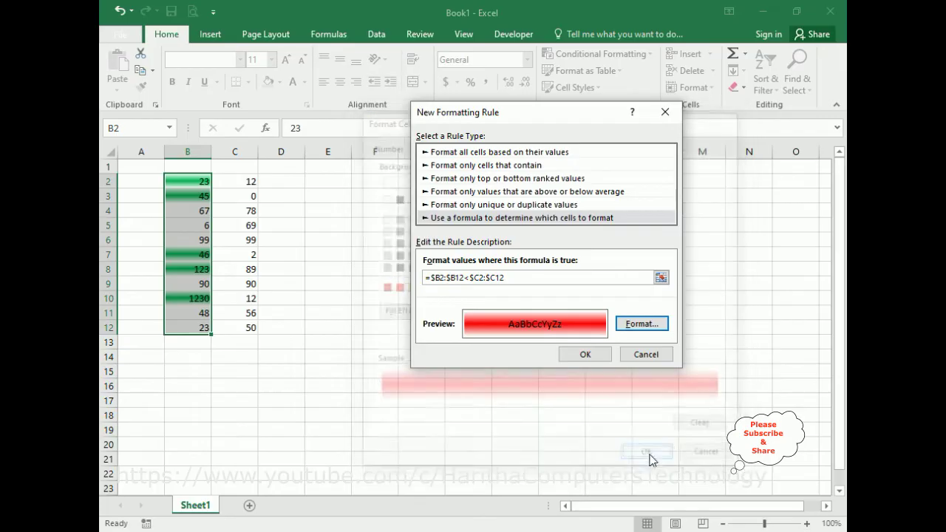
left_click(585, 355)
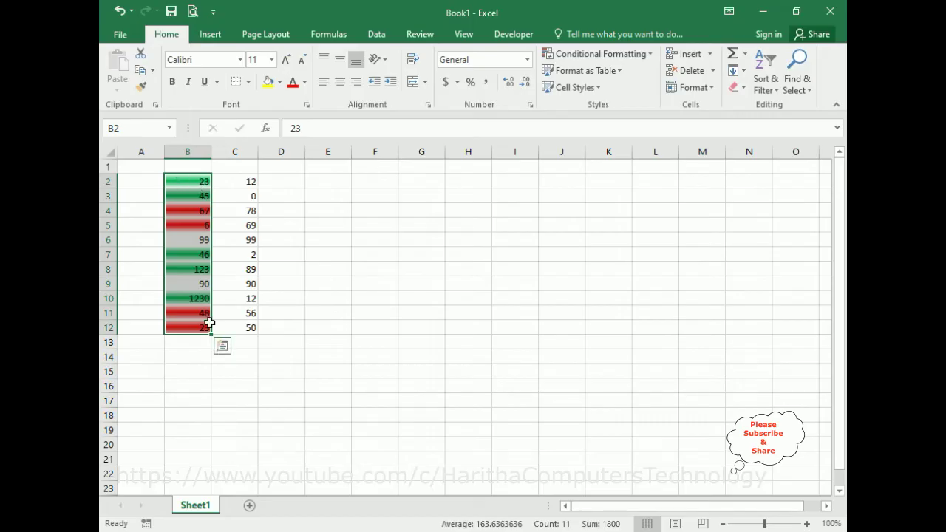
Start a third formula-based conditional formatting rule for cells B2 to B12
left_click(600, 54)
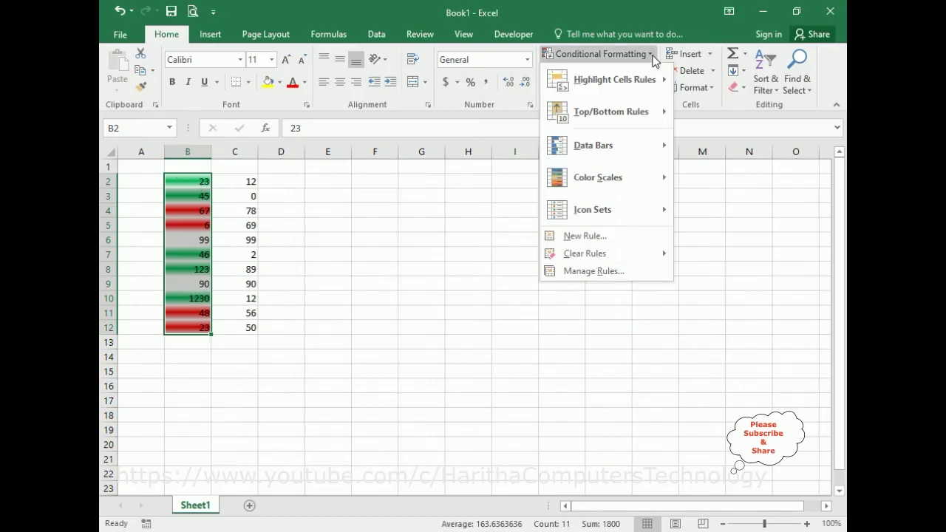
left_click(588, 237)
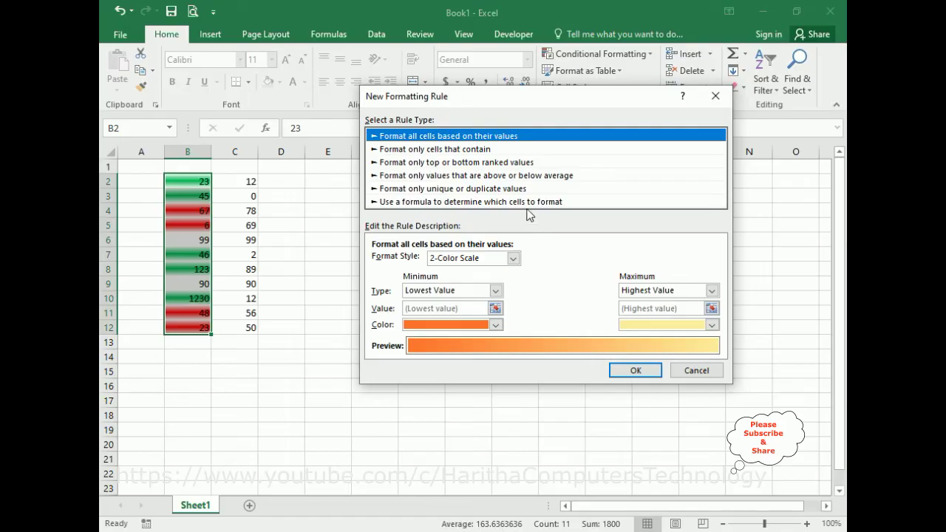
left_click(458, 203)
left_click(610, 262)
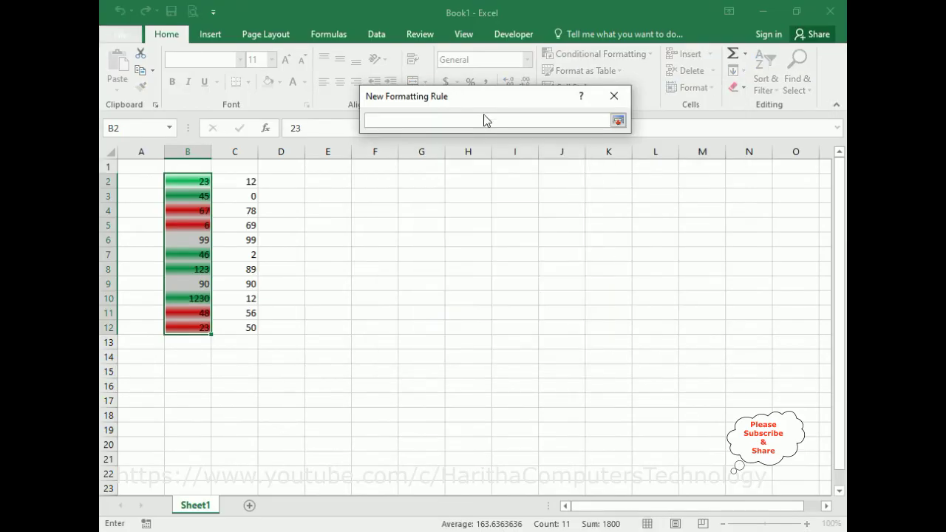
left_click_drag(481, 99, 523, 161)
Enter =$B$2:$B$12=$C$2:$C$12 as the third rule's formula by referencing both number columns
left_click(192, 179)
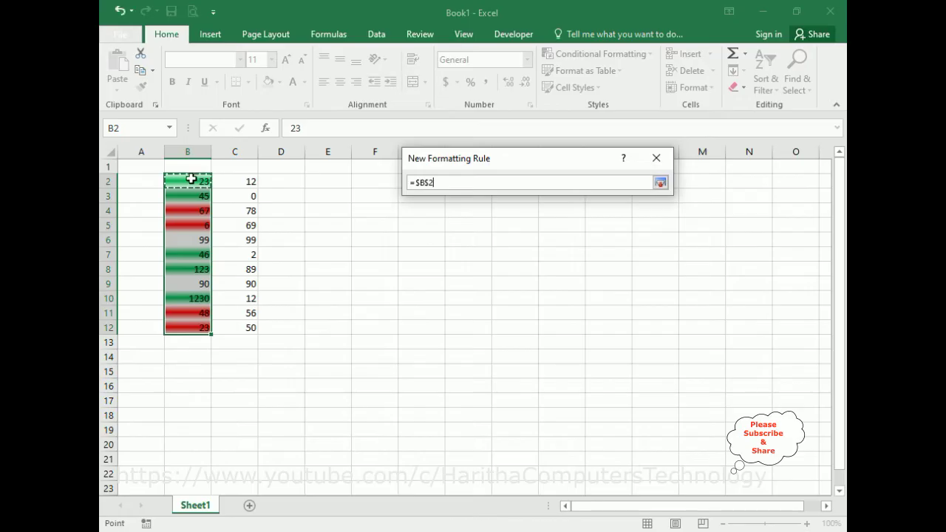
left_click_drag(190, 178, 190, 331)
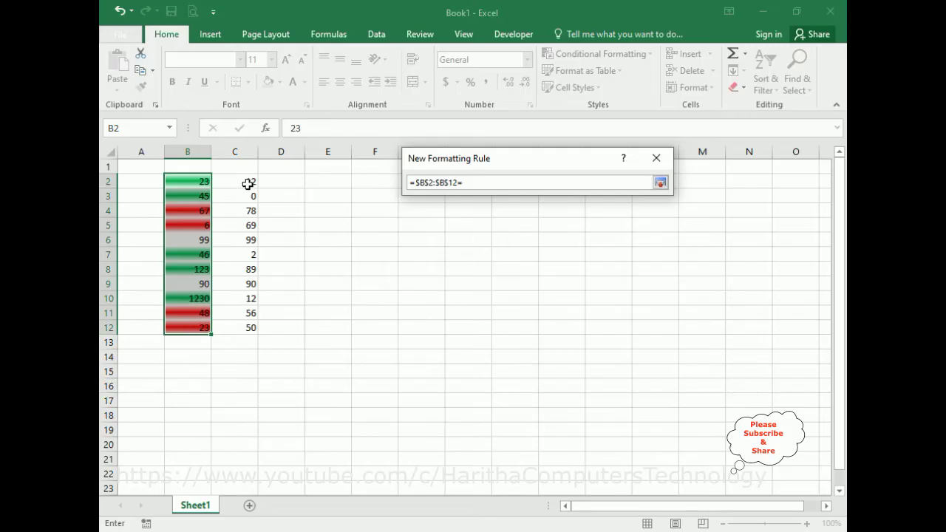
left_click_drag(249, 183, 246, 330)
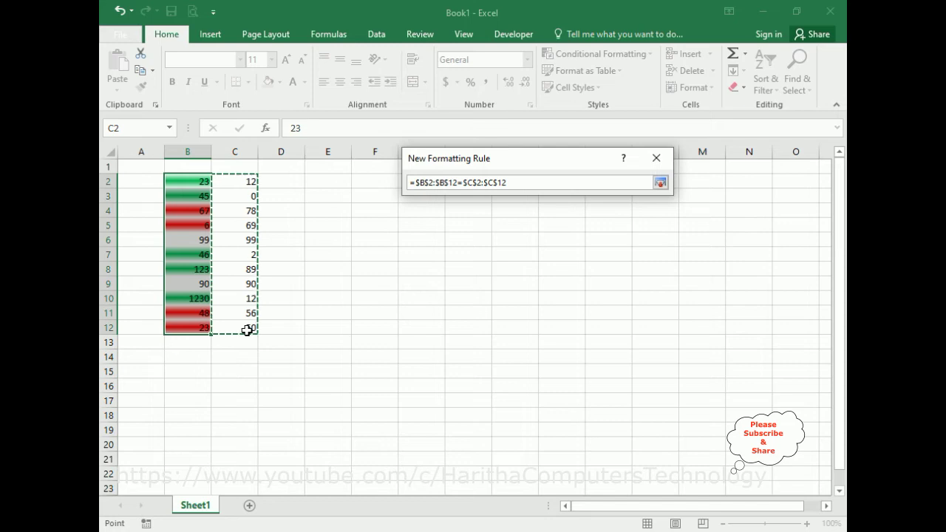
left_click(660, 182)
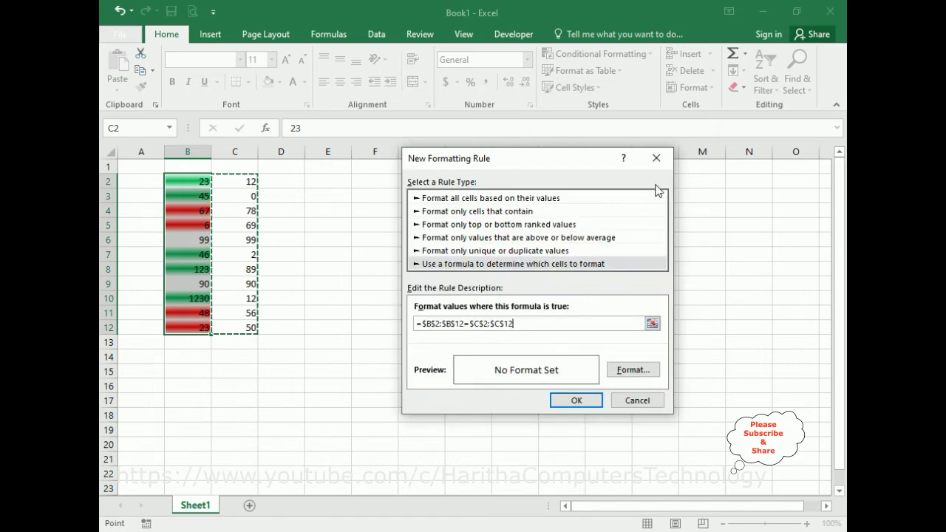
Remove the dollar signs before the row numbers in the equal-to formula to make its row references relative
left_click(431, 324)
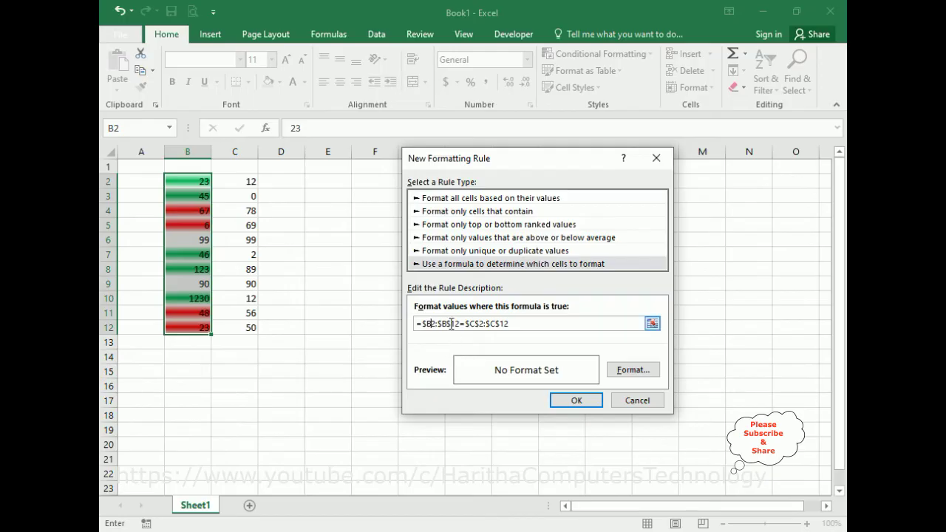
left_click(448, 323)
key("BackSpace")
Set the equal-to rule's fill to a horizontal two-colour gradient of white and light grey
left_click(636, 369)
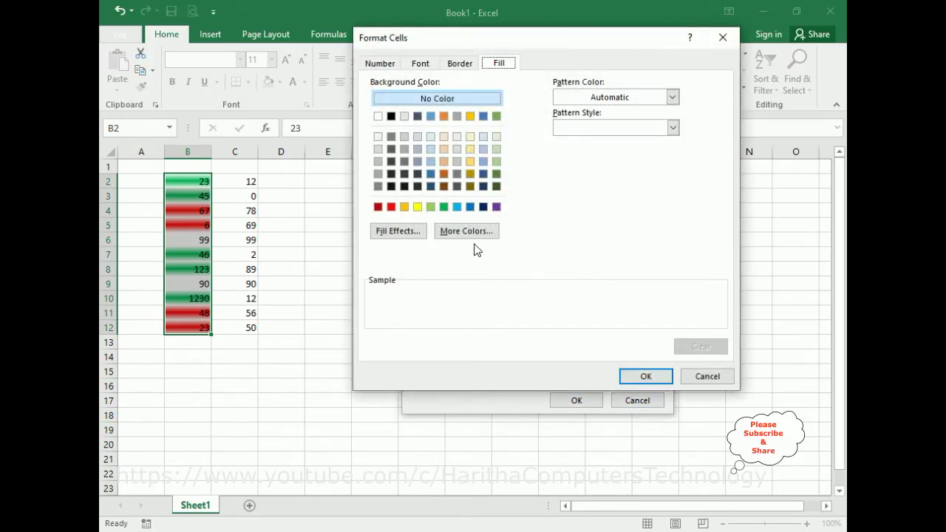
left_click(416, 235)
left_click(592, 151)
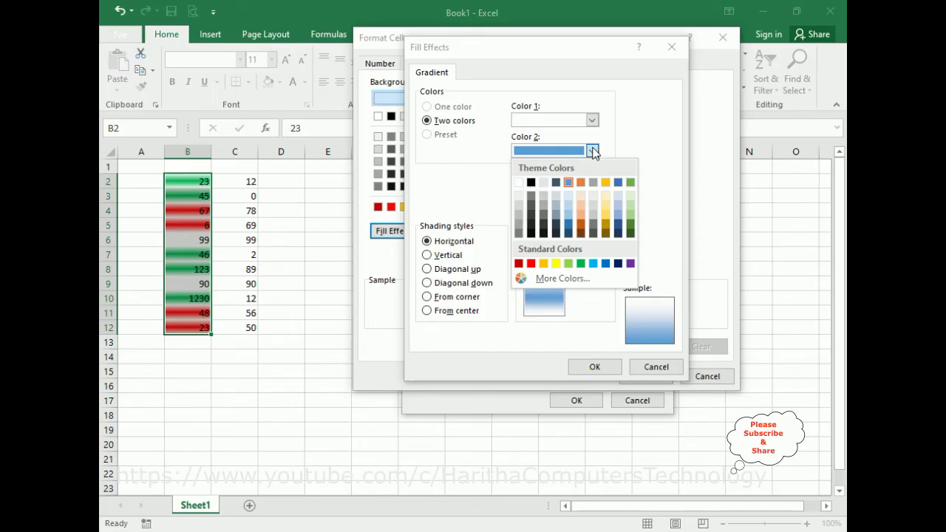
left_click(518, 213)
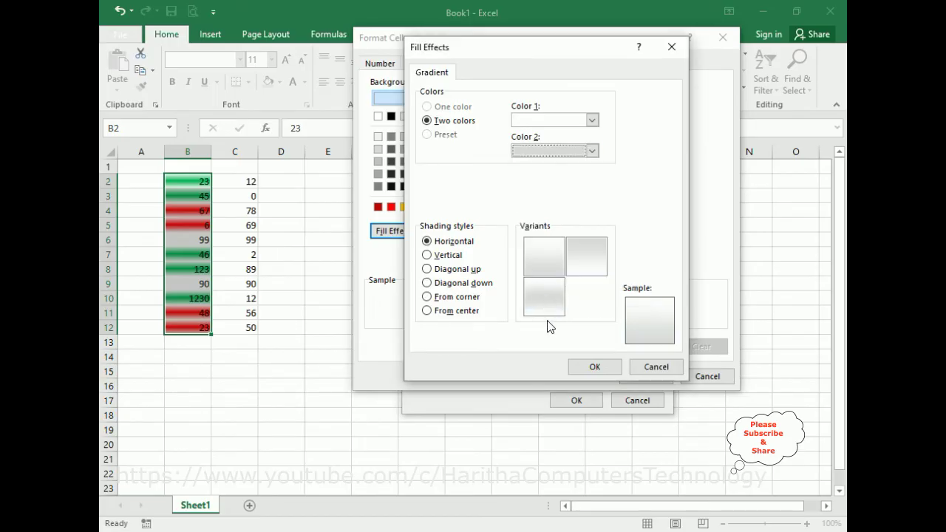
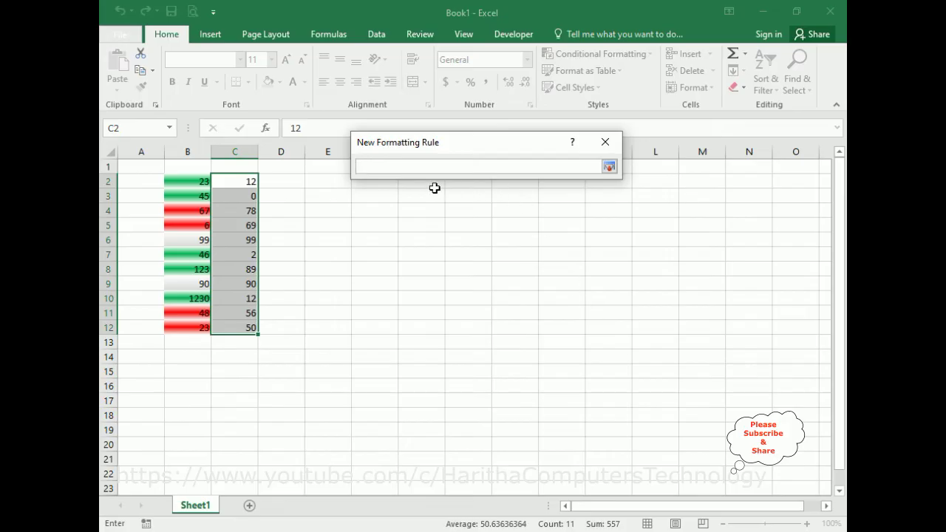
Enter =$C$2:$C$12>$B$2:$B$12 as the formula of the new rule for cells C2 to C12
left_click(244, 184)
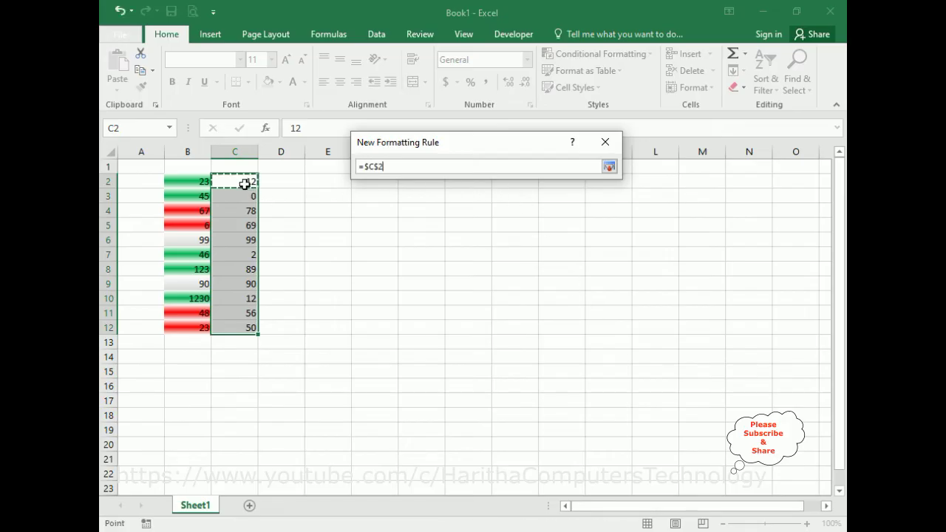
left_click_drag(245, 184, 250, 333)
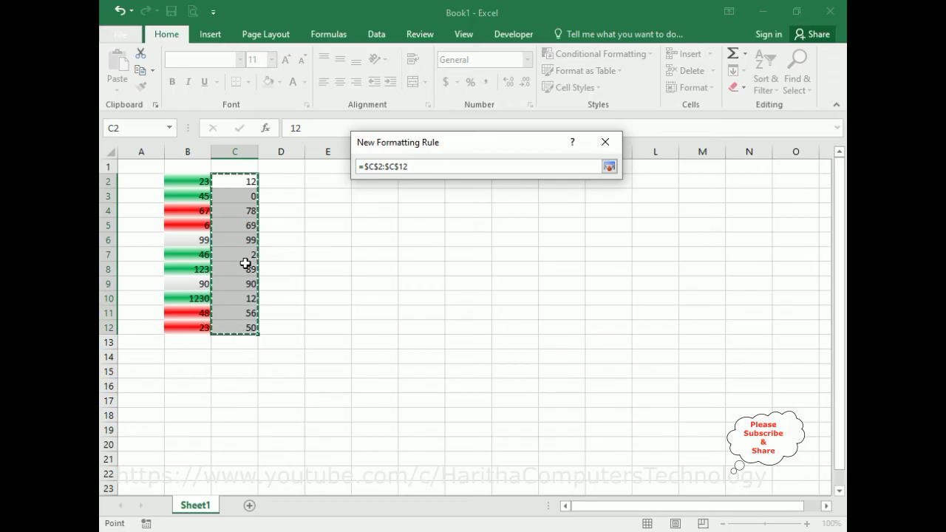
type(">")
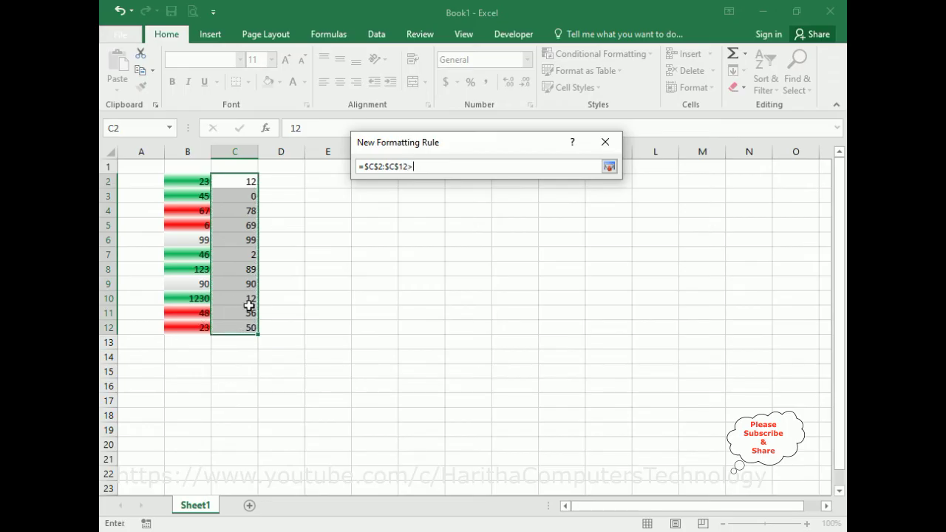
left_click(175, 183)
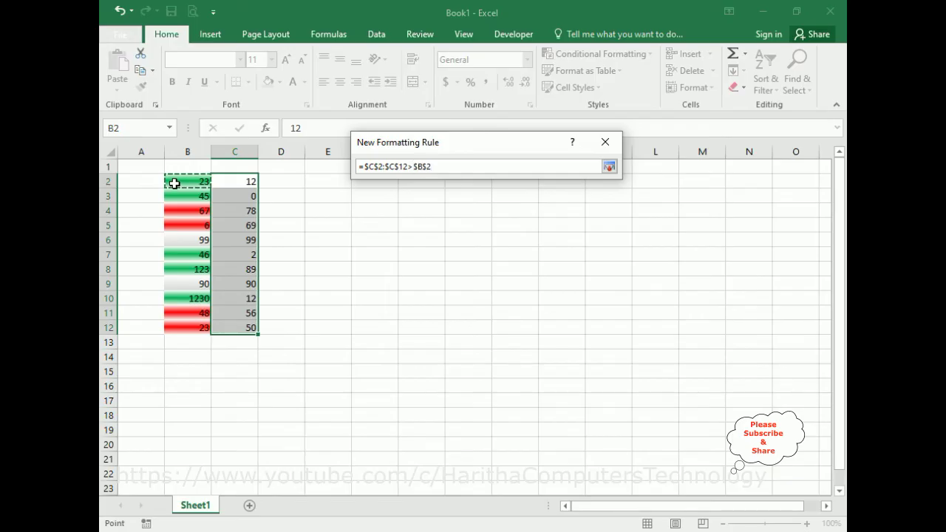
left_click_drag(207, 306, 197, 330)
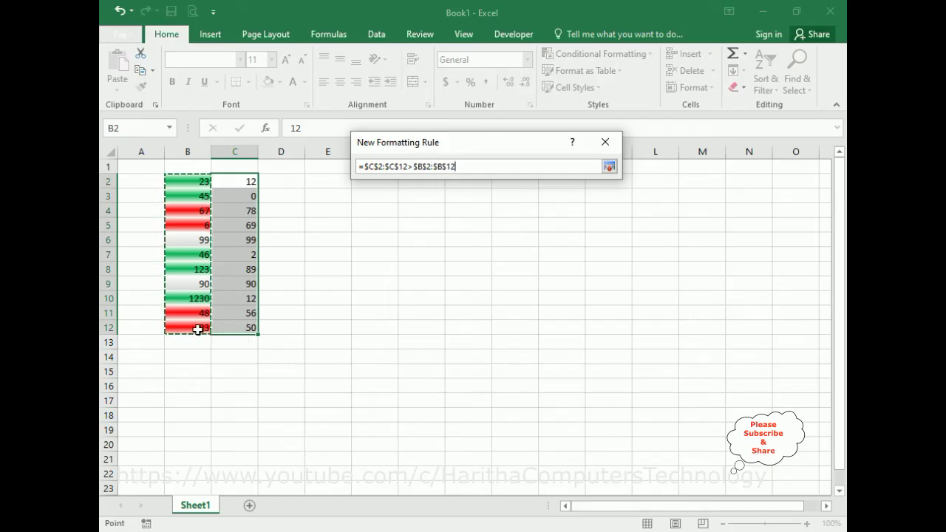
left_click(607, 167)
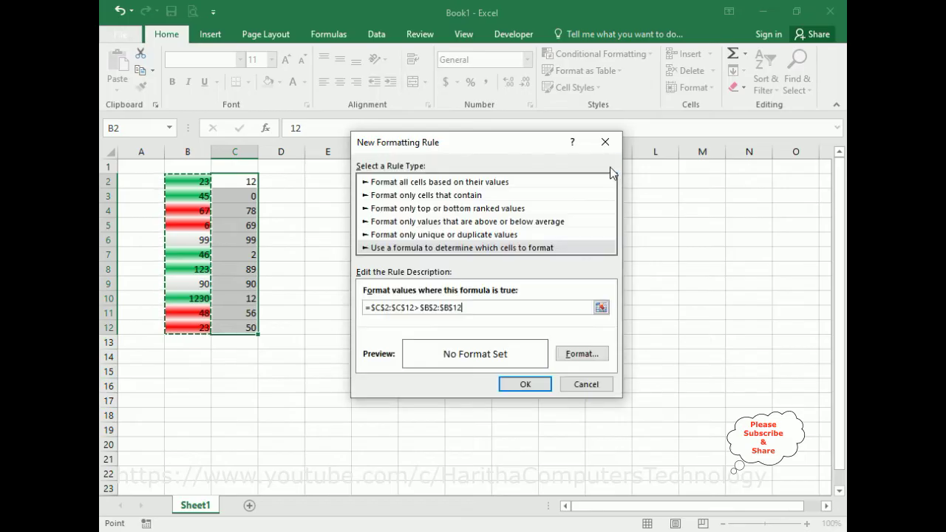
Change the column C rule's formula to =$C2:$C12>$B2:$B12 by removing the dollar signs before the row numbers
left_click(380, 312)
key("Delete")
key("Right")
key("Right")
key("Right")
key("Right")
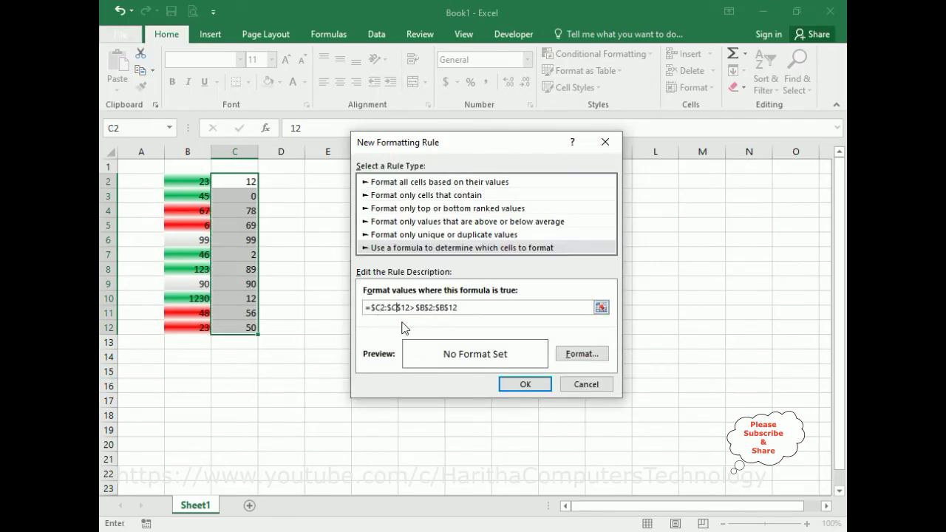
key("Delete")
Give the column C greater-than rule a horizontal white-and-green gradient with the green band in the middle, and apply the rule
left_click(581, 354)
left_click(388, 277)
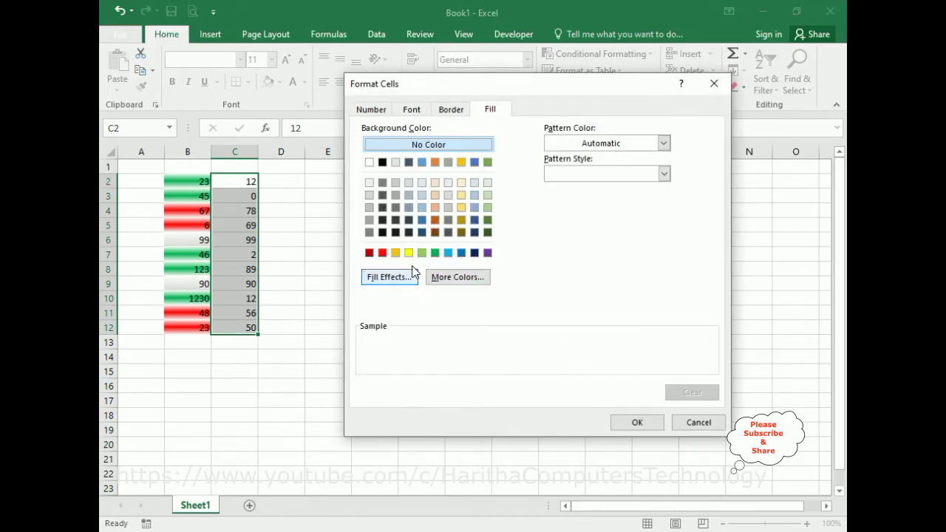
left_click(583, 196)
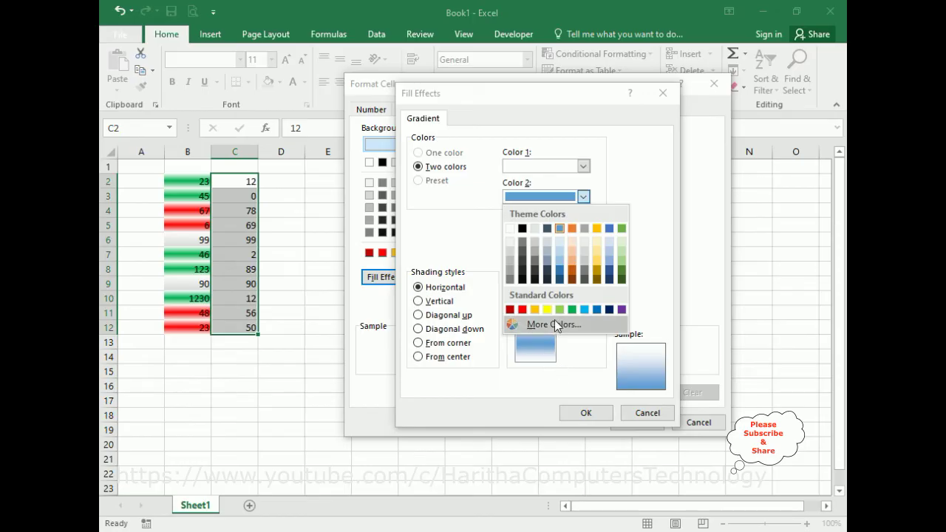
left_click(572, 309)
left_click(533, 344)
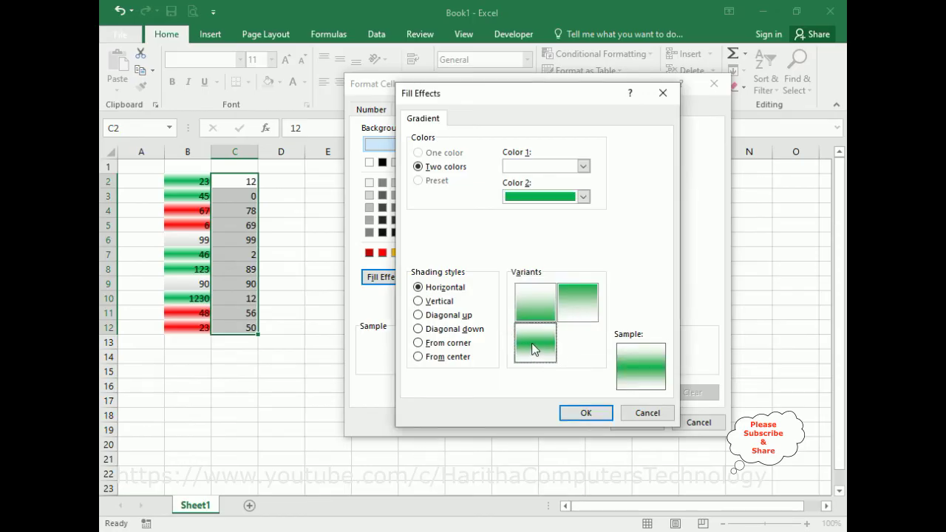
left_click(585, 412)
left_click(637, 423)
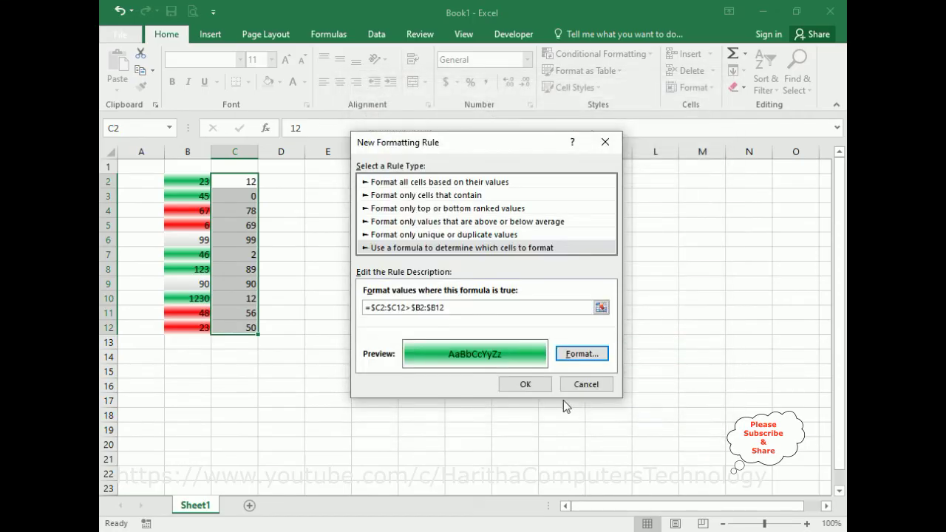
left_click(523, 383)
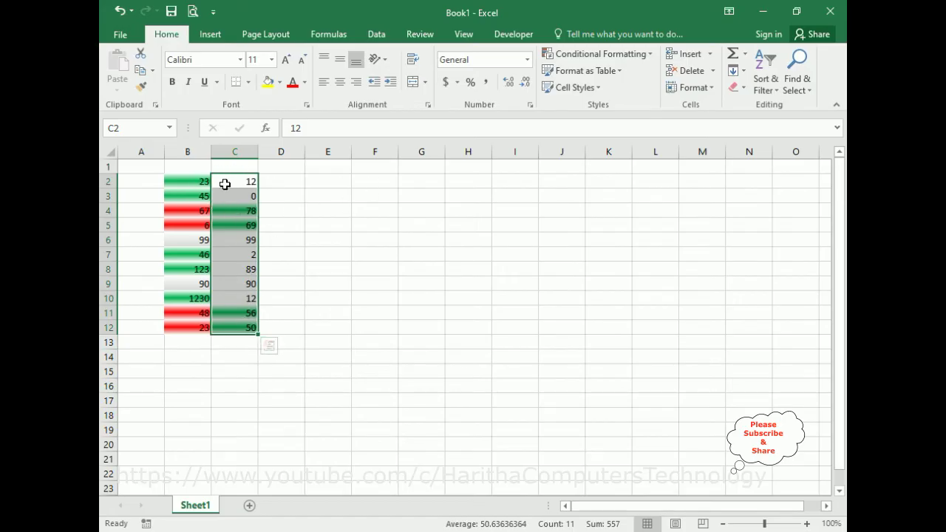
Start a second formula-based conditional formatting rule for cells C2 to C12
left_click(651, 55)
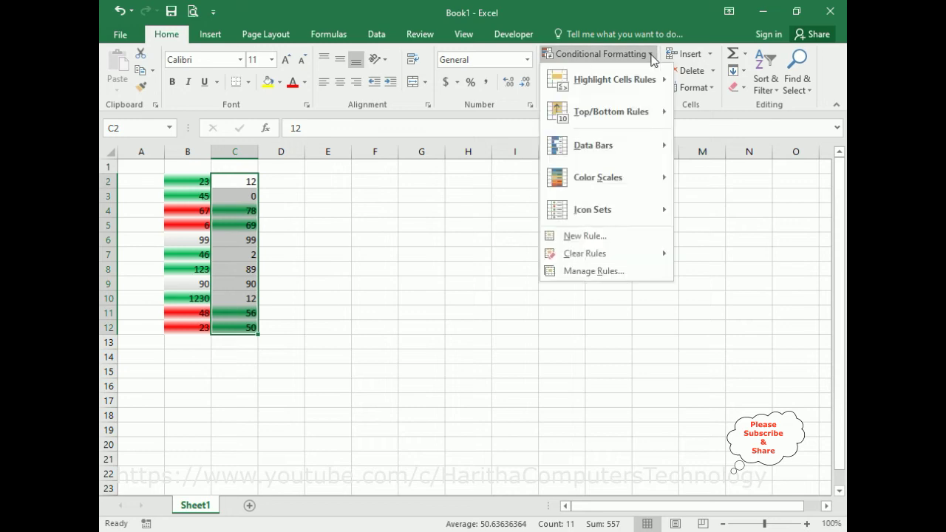
left_click(584, 234)
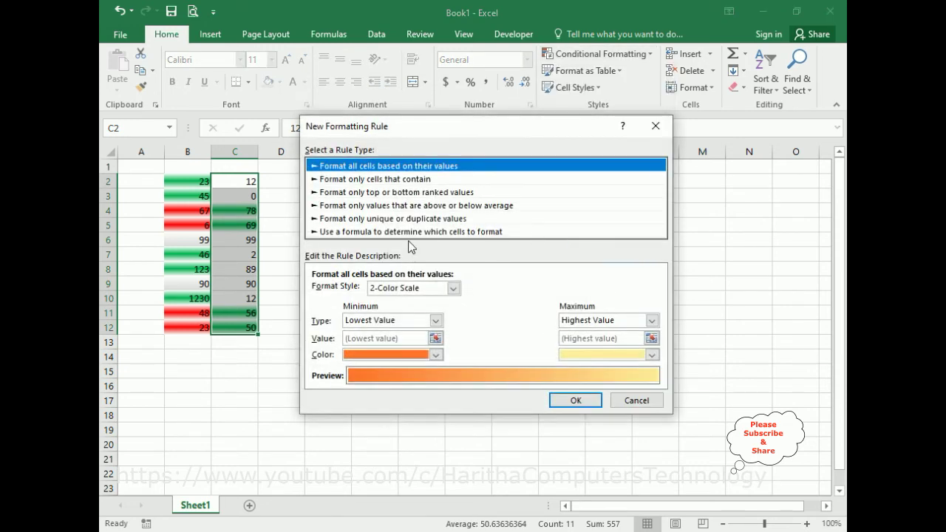
left_click(379, 232)
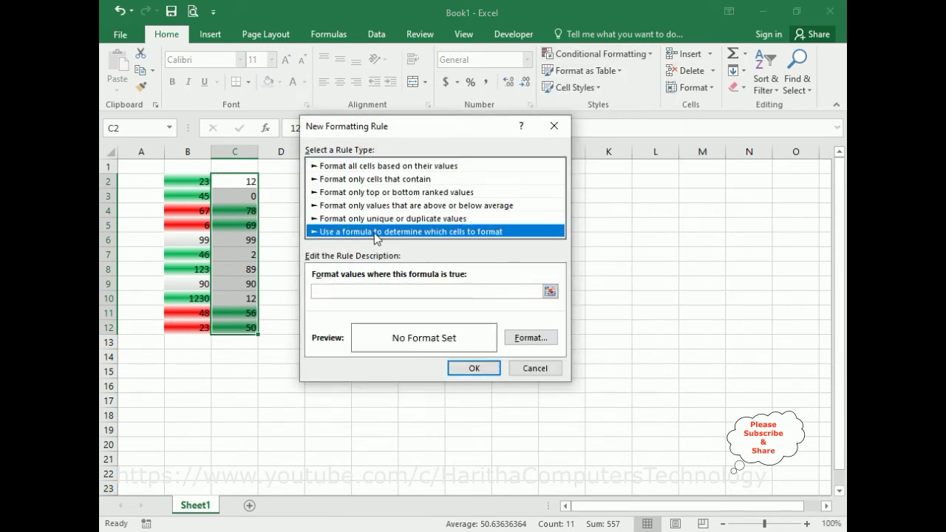
left_click(549, 291)
left_click(558, 151)
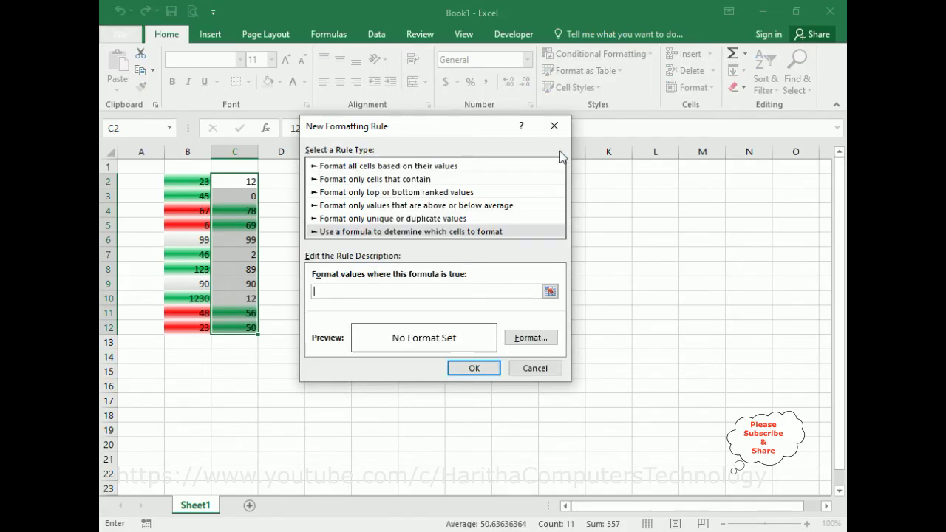
Enter =$C$2:$C$12<$B$2:$B$12 as the formula of the second rule for cells C2 to C12
left_click(549, 291)
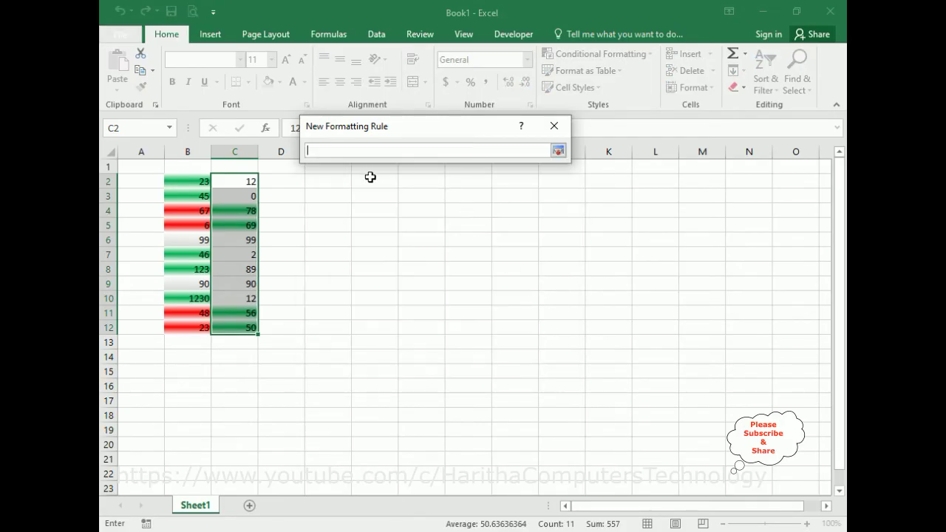
left_click(233, 183)
left_click_drag(232, 184, 240, 334)
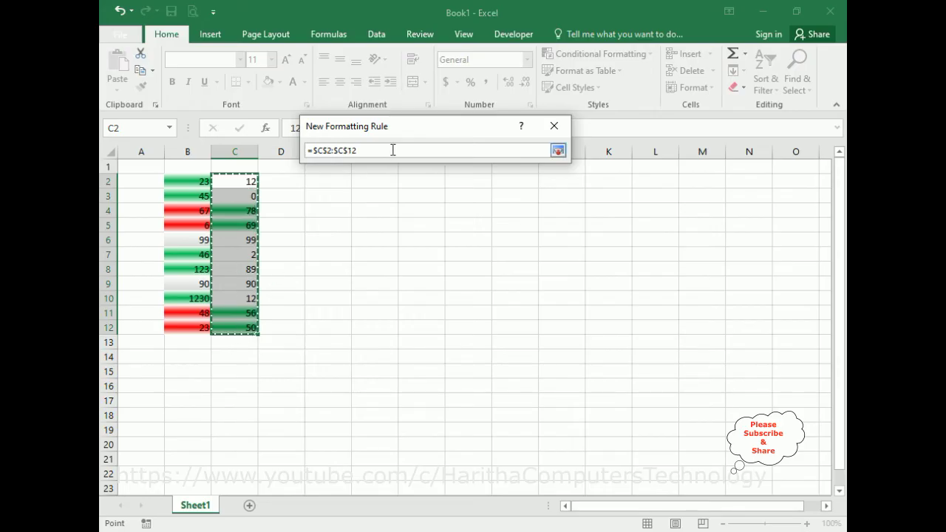
type("<")
left_click(185, 184)
left_click(184, 328, "shift")
left_click(558, 151)
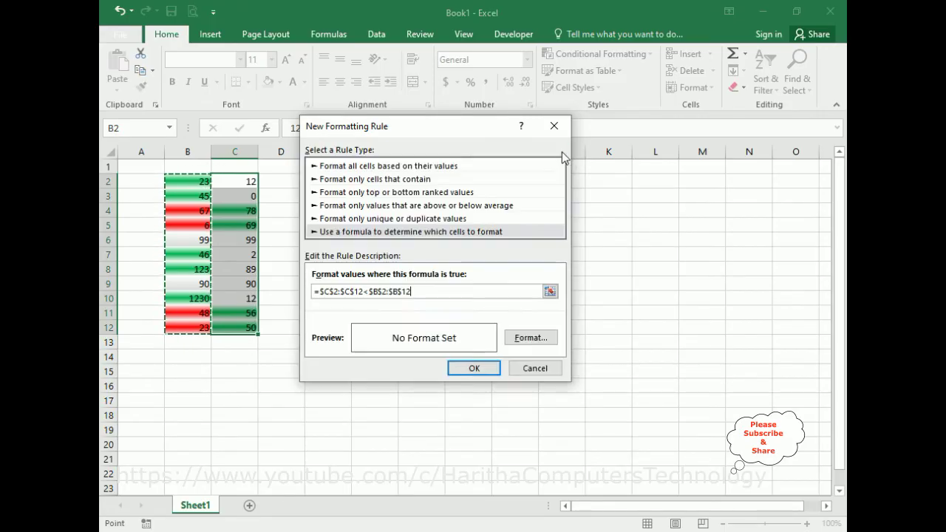
Change the less-than rule's formula to =$C2:$C12<$B2:$B12 by removing the dollar signs before the row numbers
key("Delete")
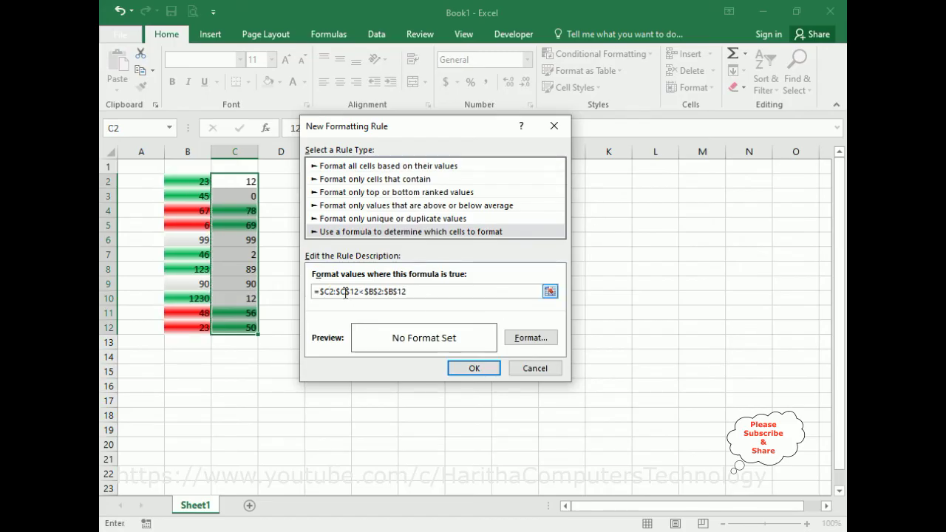
key("Delete")
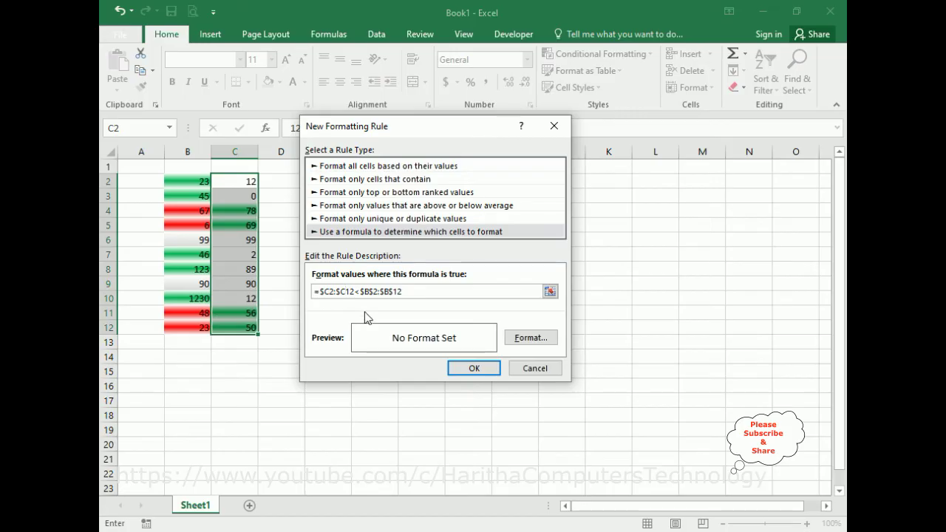
key("Delete")
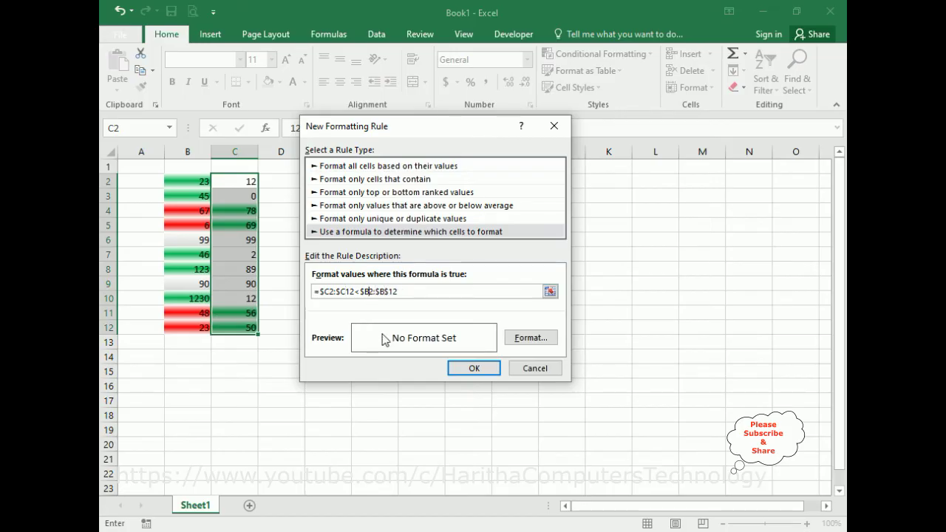
left_click(384, 291)
Give the column C less-than rule a horizontal white-and-red gradient with the red band in the middle, and apply the rule
left_click(537, 339)
left_click(353, 266)
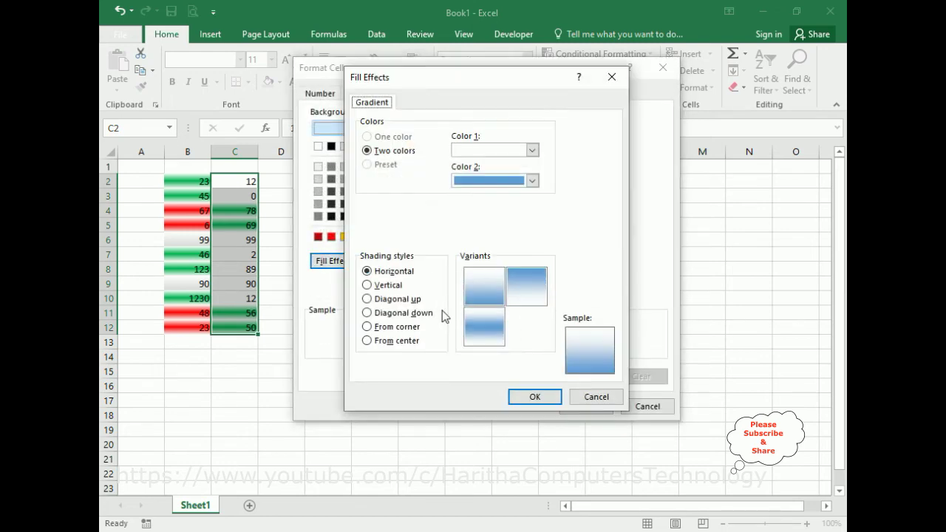
left_click(531, 181)
left_click(471, 293)
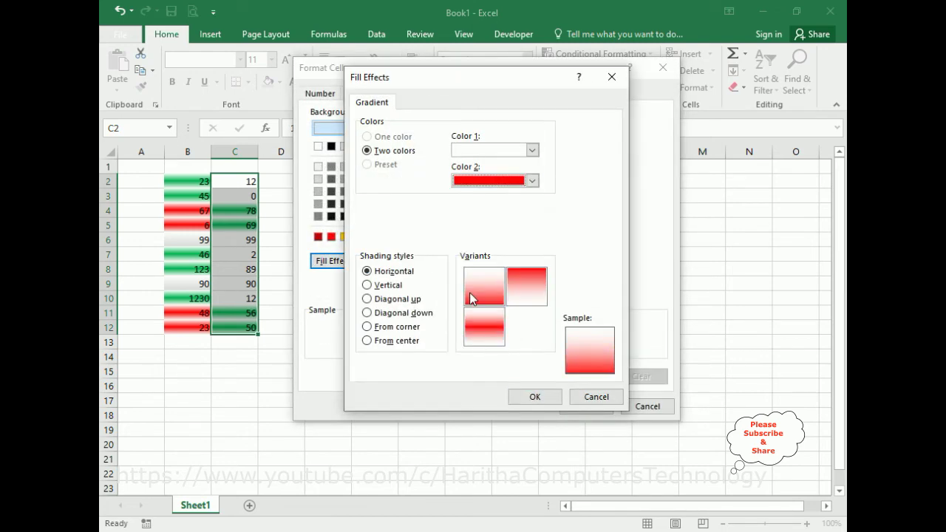
left_click(543, 396)
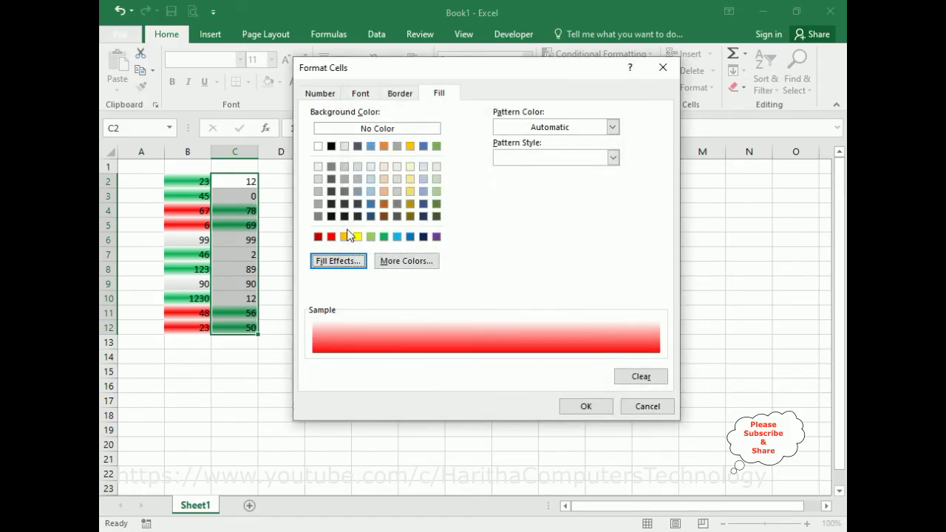
left_click(340, 261)
left_click(480, 325)
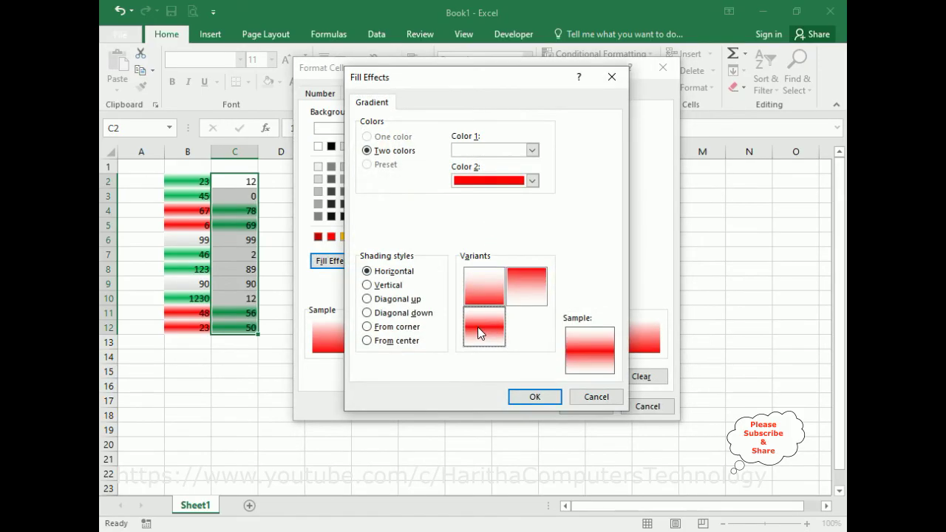
left_click(529, 399)
left_click(596, 408)
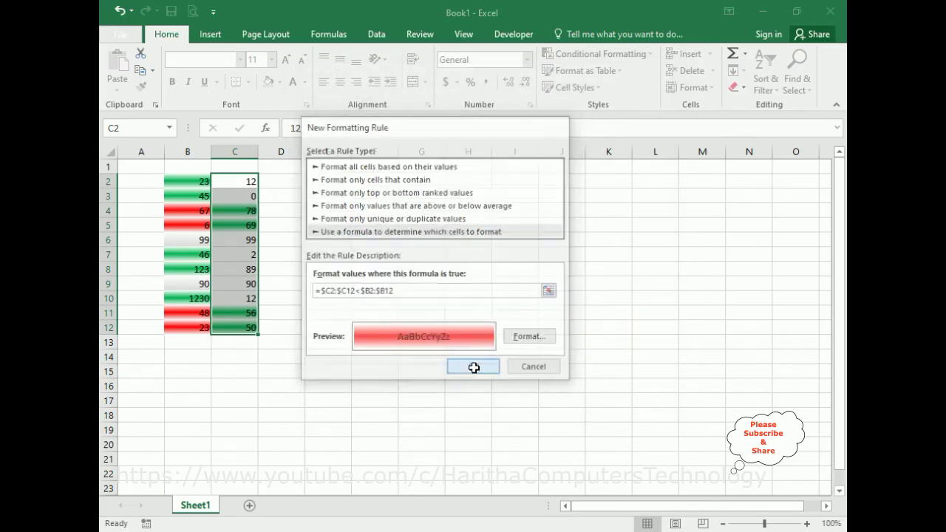
left_click(473, 367)
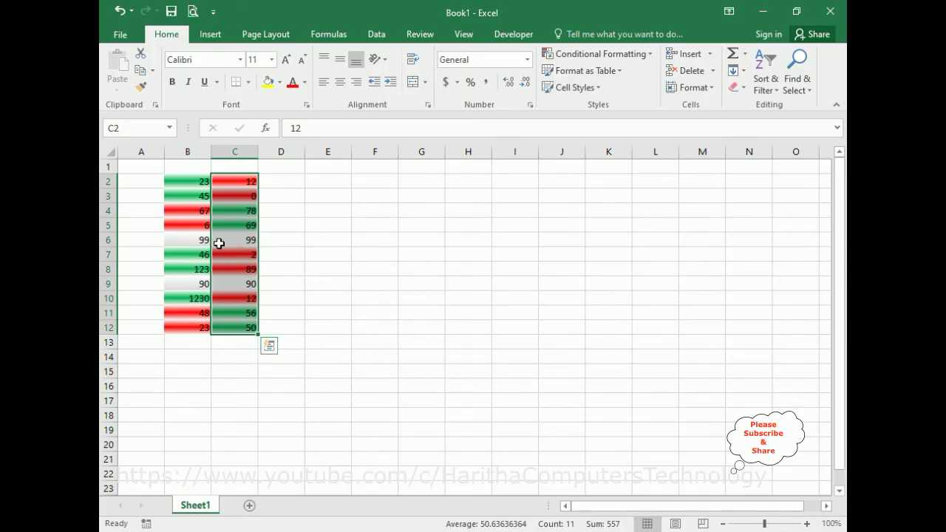
Create a third formula-based conditional formatting rule for cells C2 to C12 with the formula =$C$2:$C$12=$B$2:$B$12
left_click(599, 54)
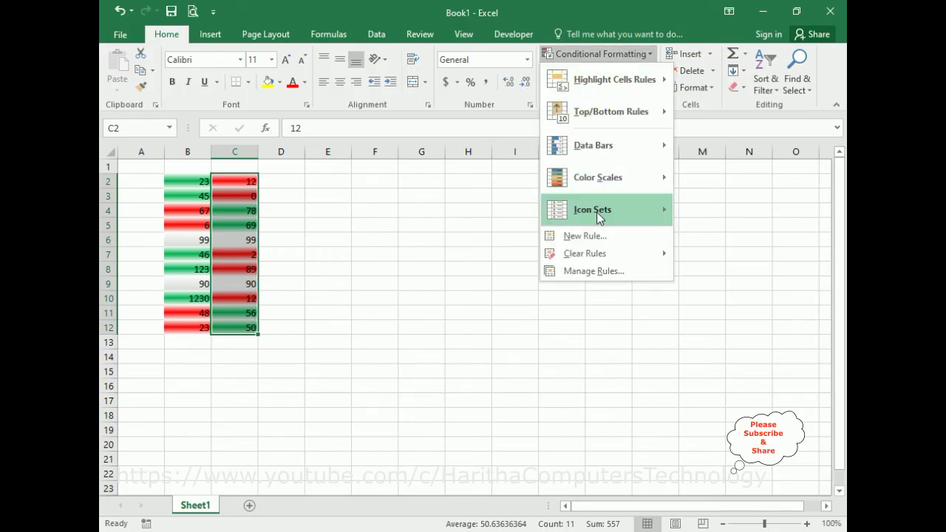
left_click(585, 236)
left_click(365, 215)
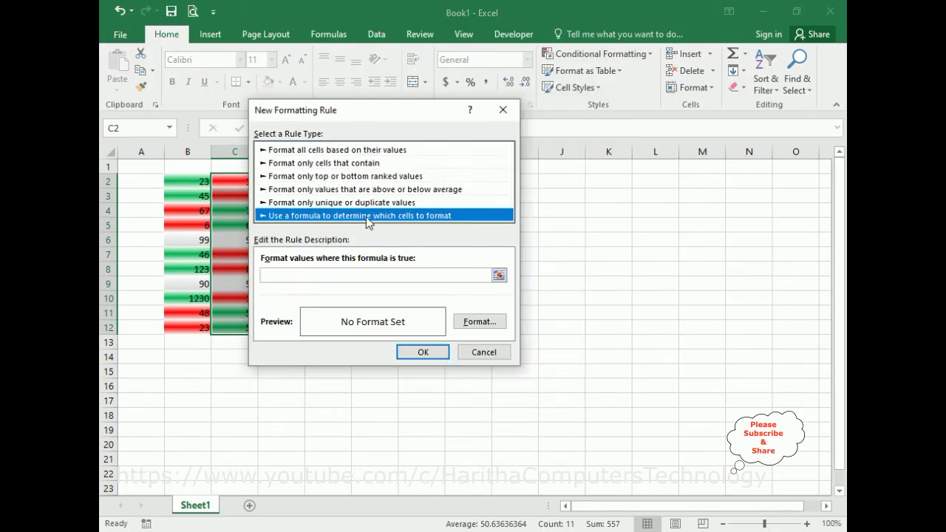
left_click(499, 276)
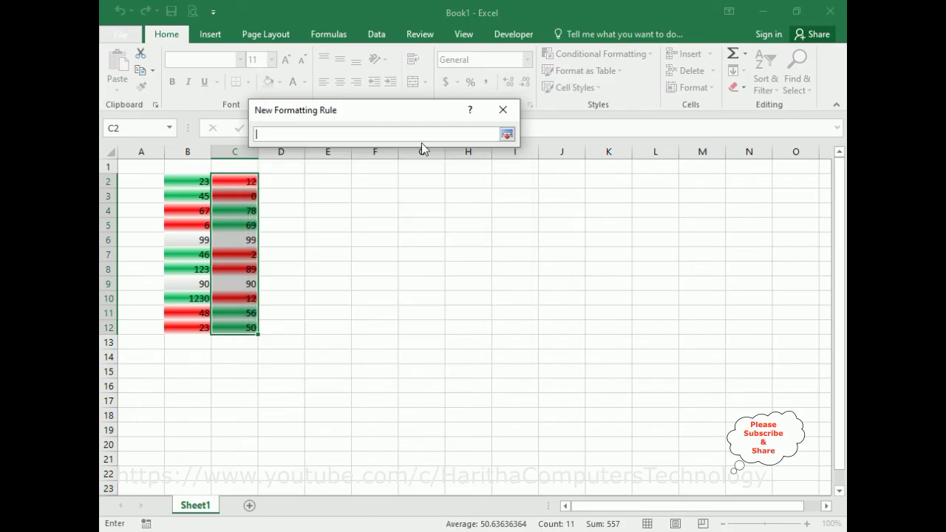
left_click_drag(399, 118, 515, 119)
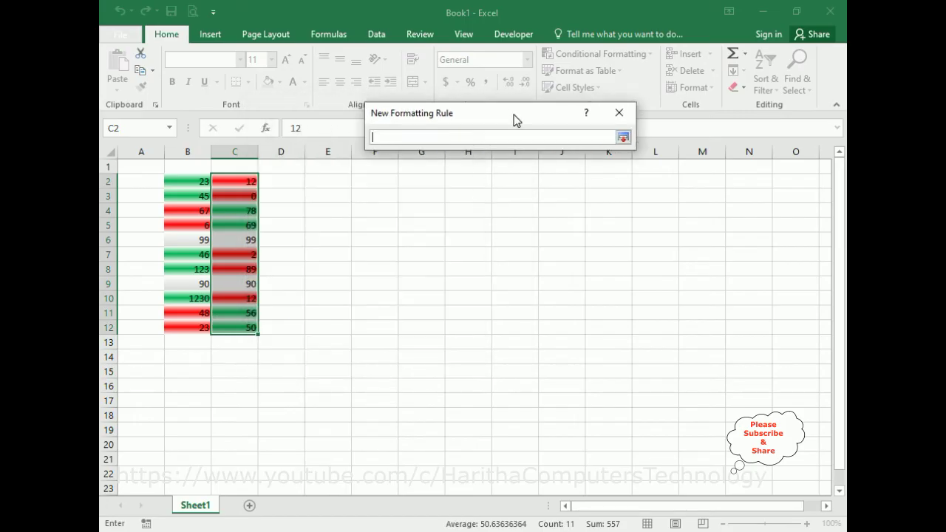
left_click(238, 181)
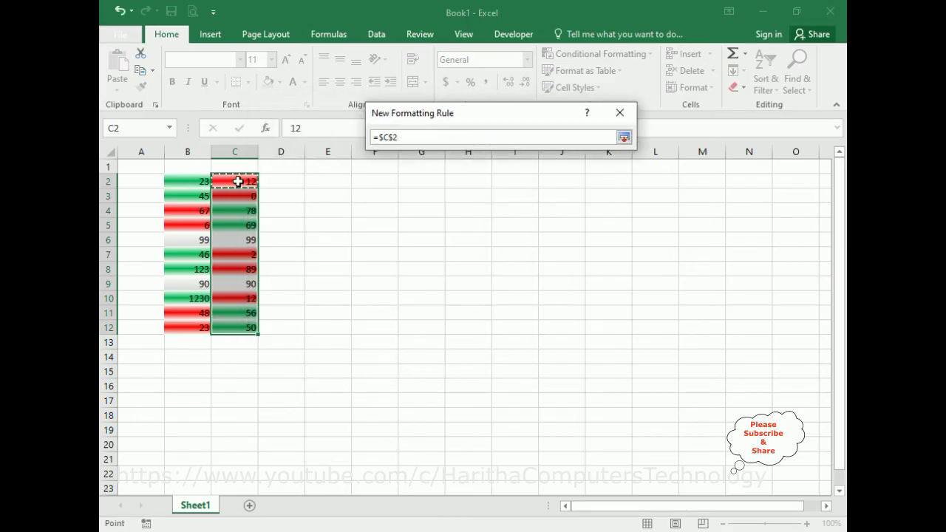
left_click_drag(240, 333, 240, 334)
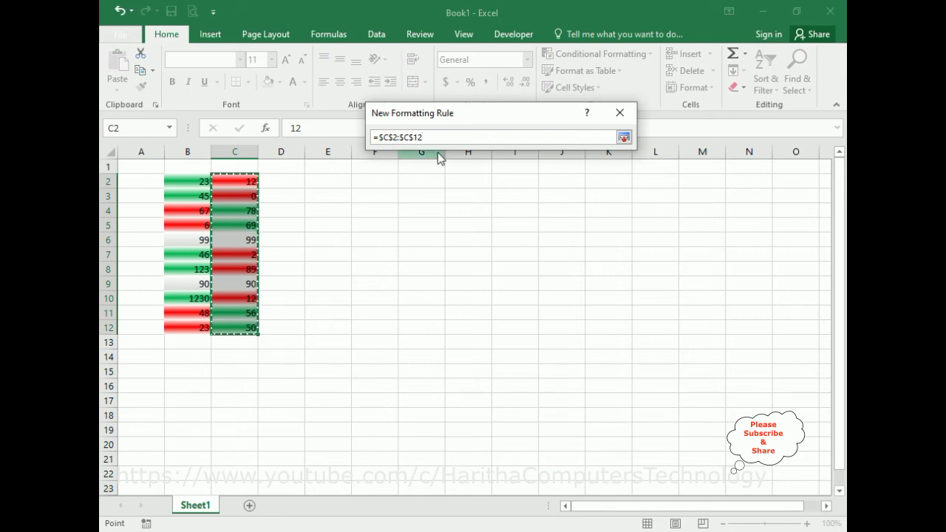
type("=")
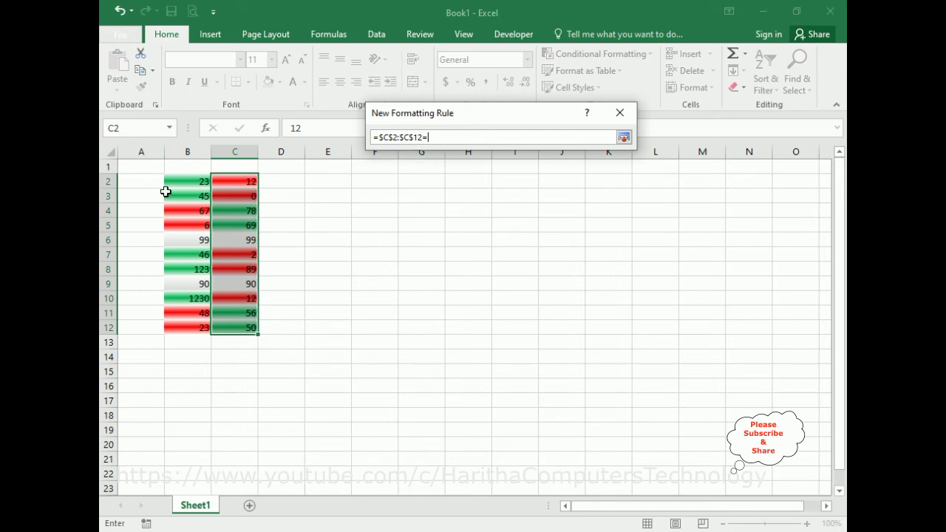
left_click_drag(188, 181, 190, 330)
left_click(624, 138)
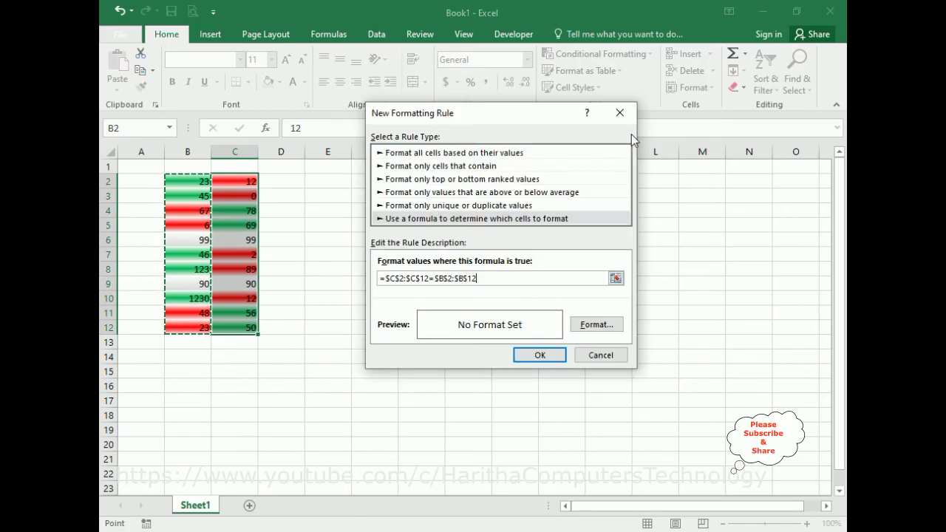
Change the equality rule's formula to =$C2:$C12=$B2:$B12 by removing the dollar signs before the row numbers
left_click(396, 278)
key("BackSpace")
key("Delete")
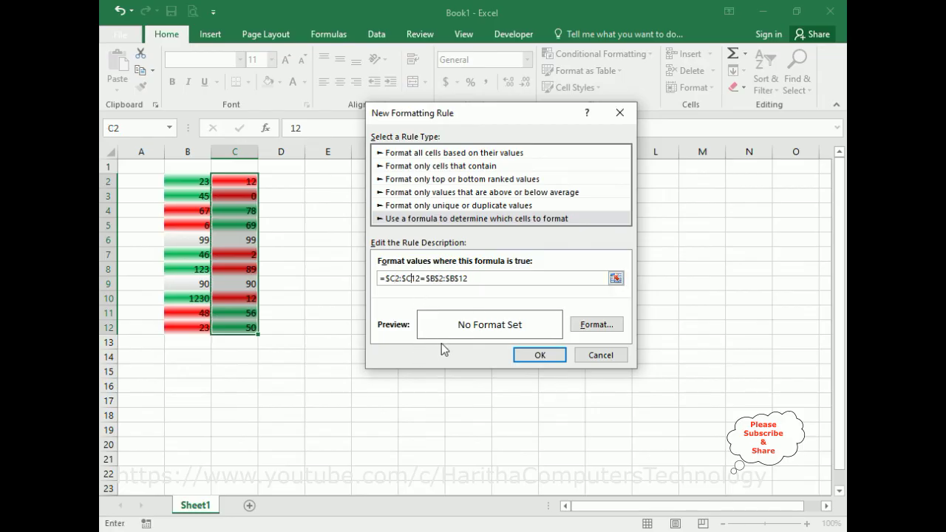
left_click(437, 278)
key("BackSpace")
key("Right")
Give the column C equality rule a horizontal white-and-light-grey gradient with the grey band in the middle, apply it and deselect the range
left_click(597, 324)
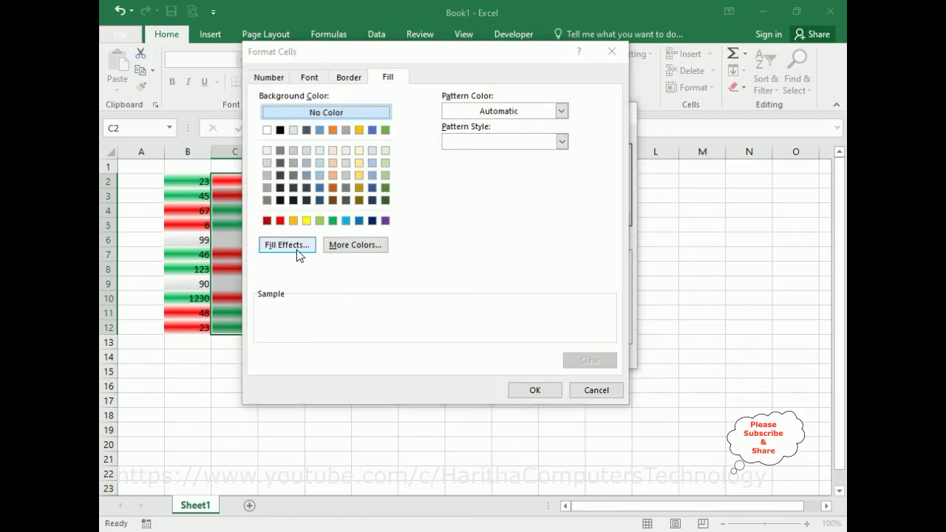
left_click(296, 249)
left_click(482, 164)
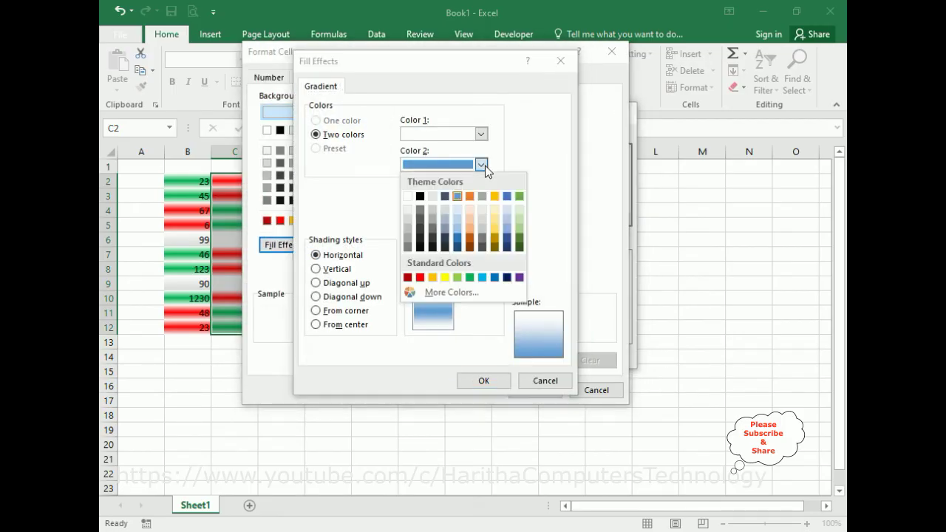
left_click(407, 221)
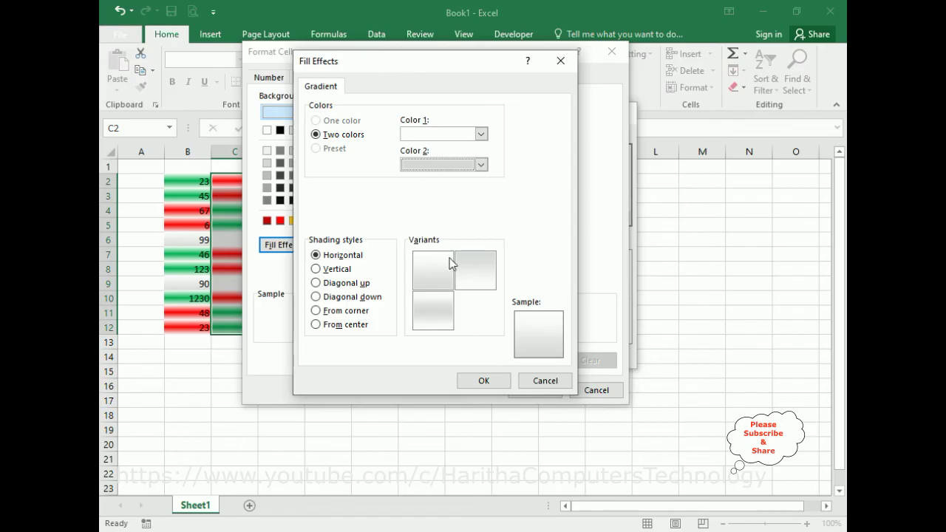
left_click(441, 311)
left_click(480, 381)
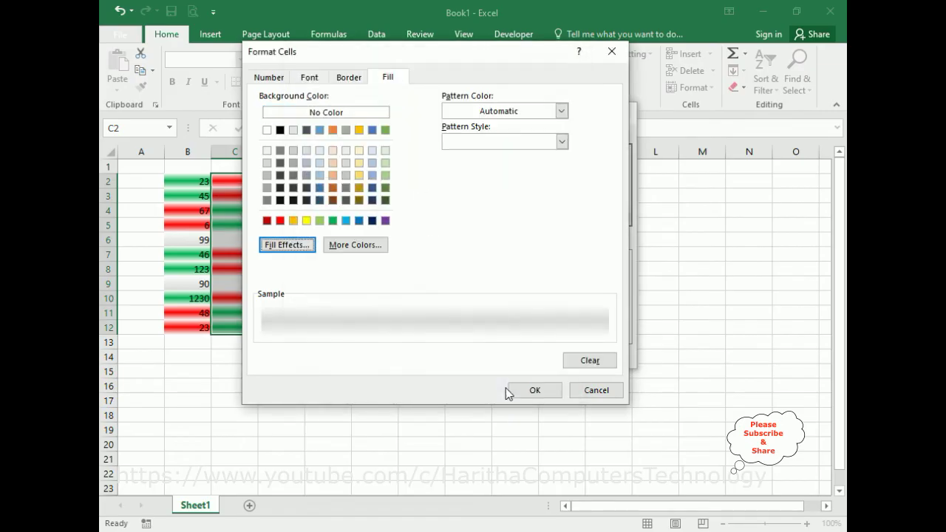
left_click(534, 390)
left_click(532, 349)
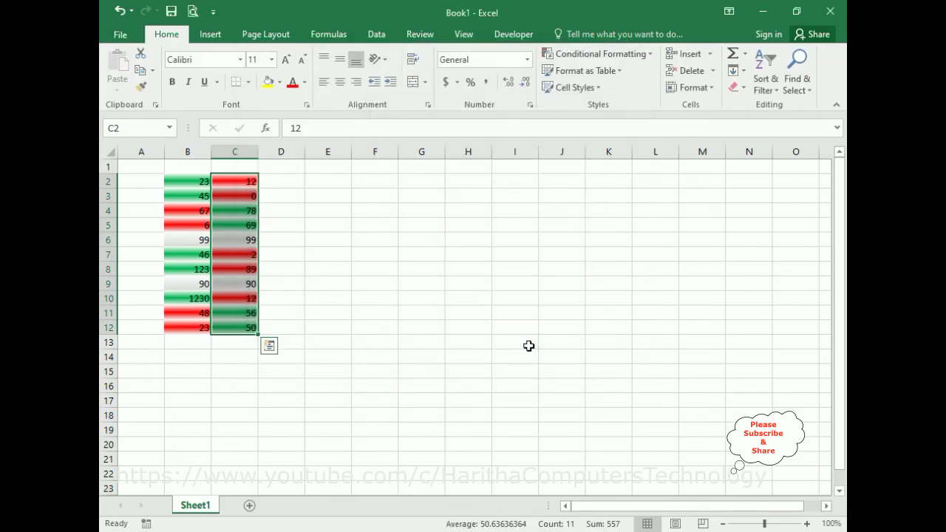
left_click(439, 285)
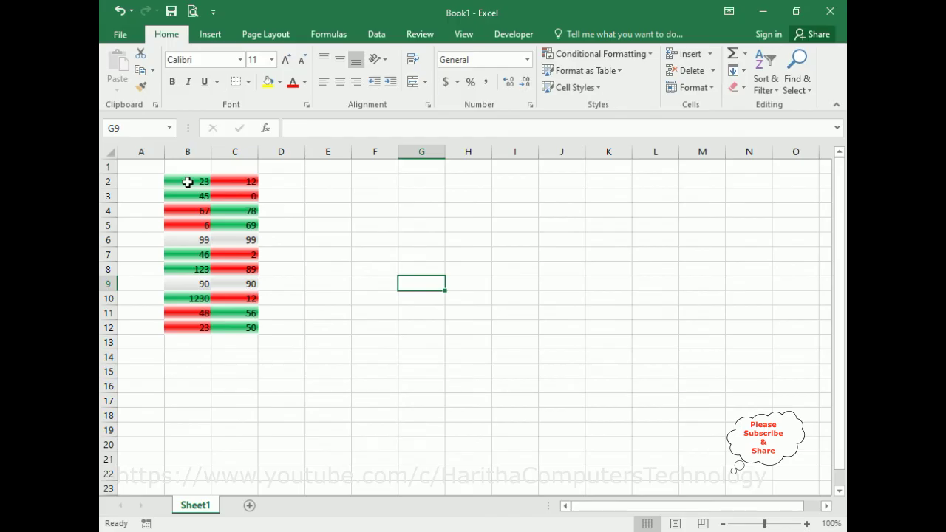
Change the value in cell C2 to 112 to test the colour rules
left_click(235, 181)
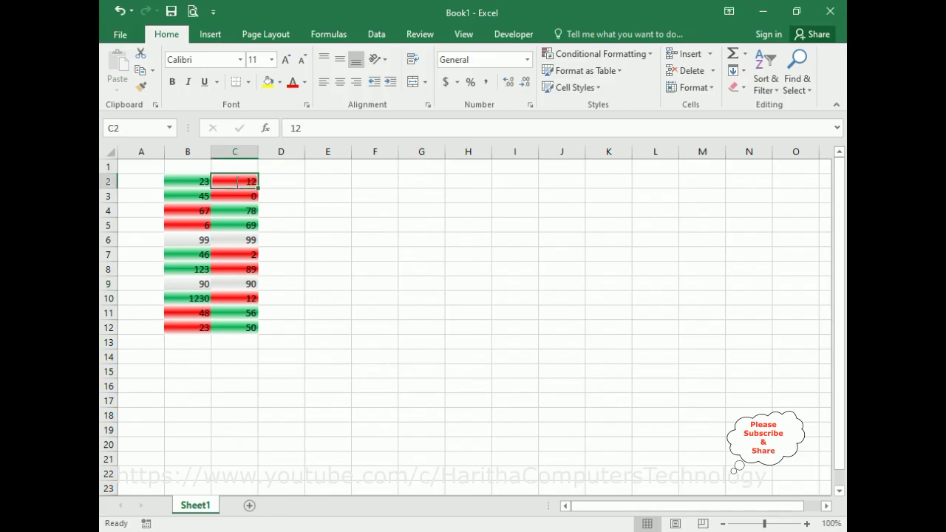
double_click(236, 181)
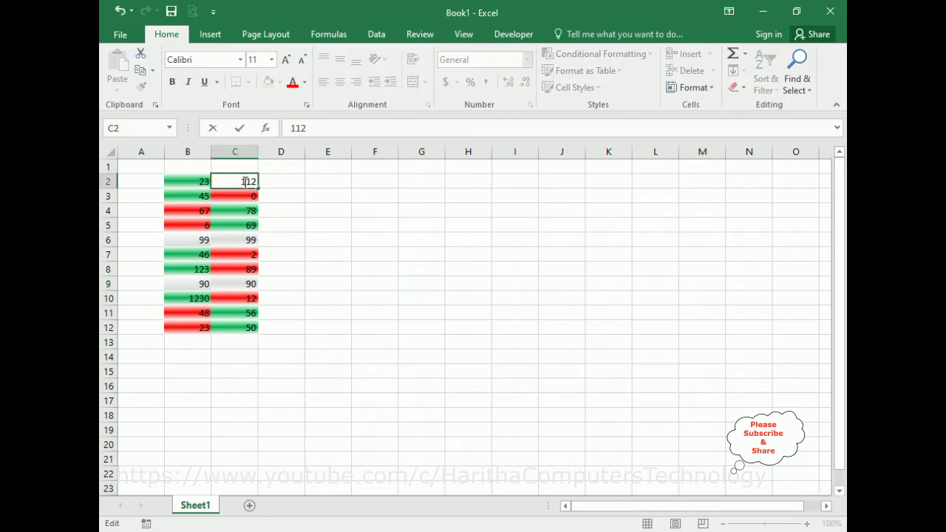
left_click(348, 222)
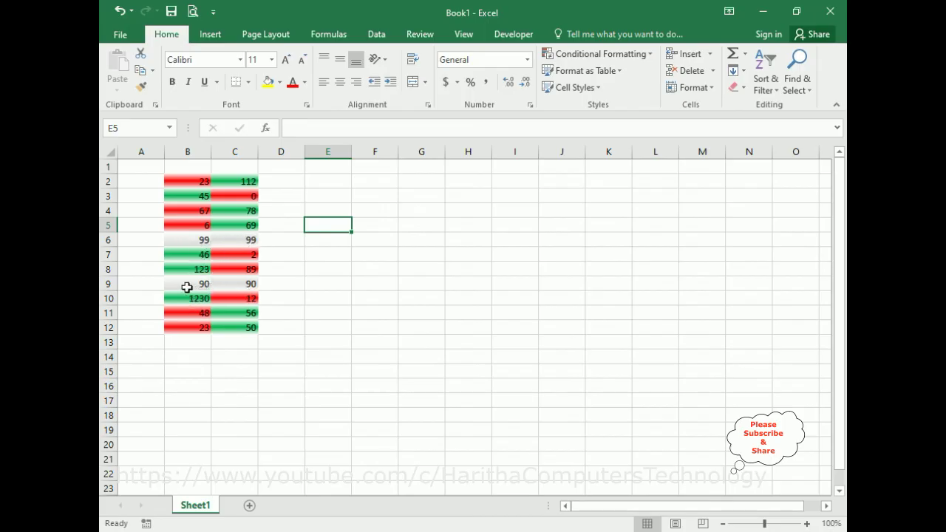
Replace the value in cell C9 with 190
left_click(247, 286)
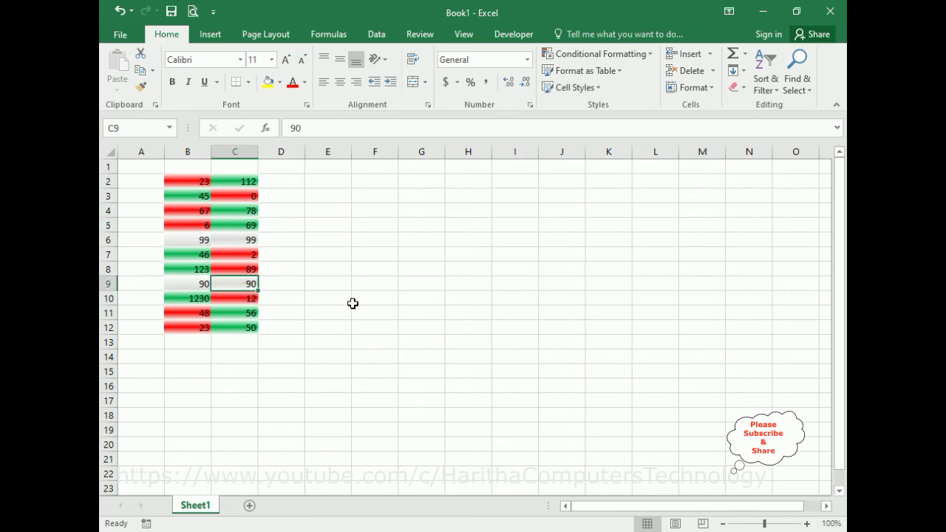
type("1")
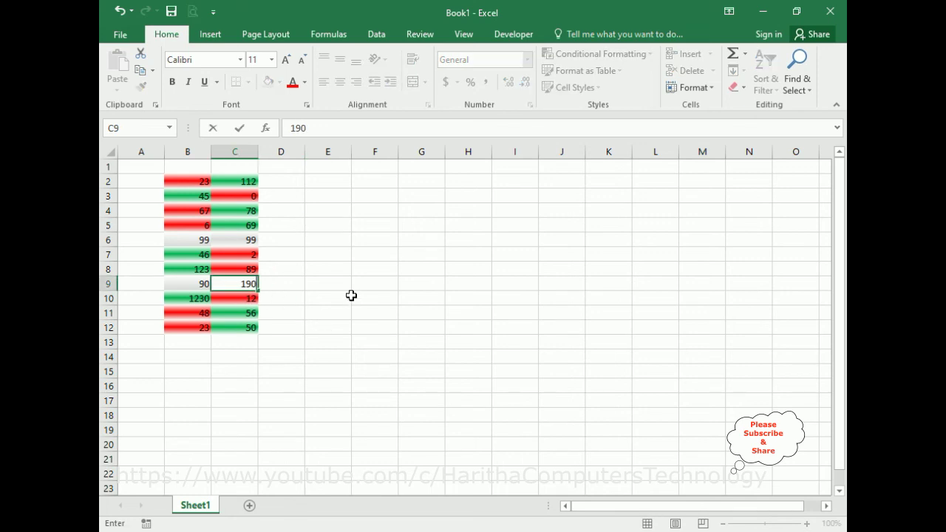
left_click(348, 295)
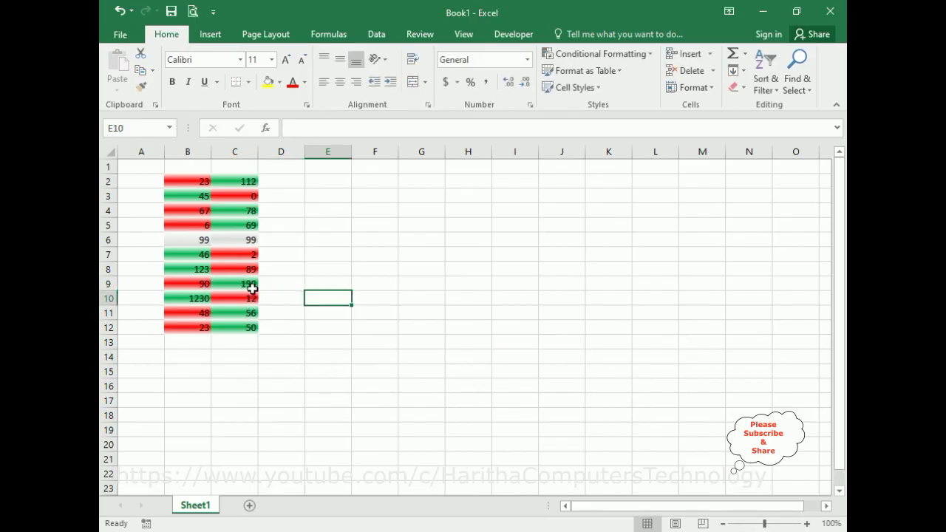
Clear the values from cells B10 and C10 to test the equality rule on blank cells
left_click(200, 302)
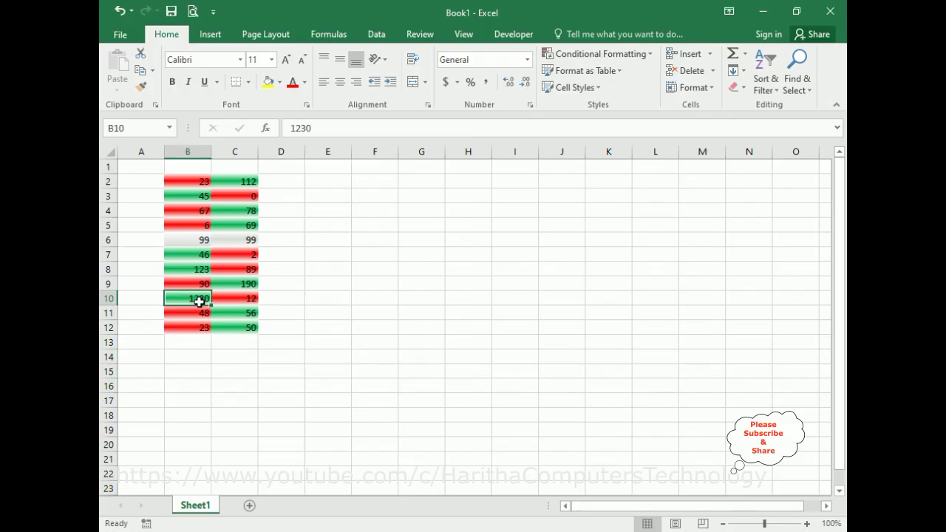
key("Delete")
mouse_move(229, 296)
left_mouse_down()
mouse_move(245, 308)
mouse_move(240, 299)
left_mouse_up()
left_click(423, 303)
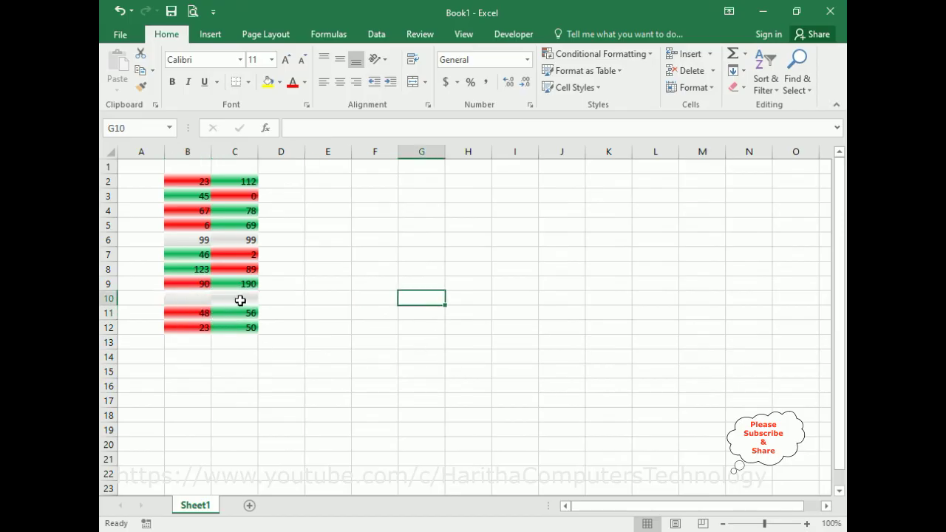
Fill the blank cells B10 and C10 with 23 and 45 to test the colour rules
left_click(175, 297)
type("23")
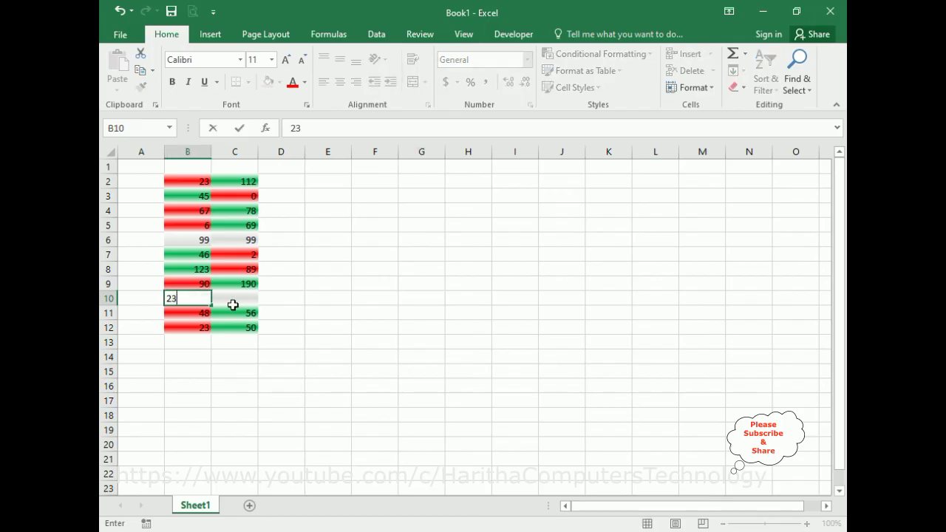
left_click(242, 300)
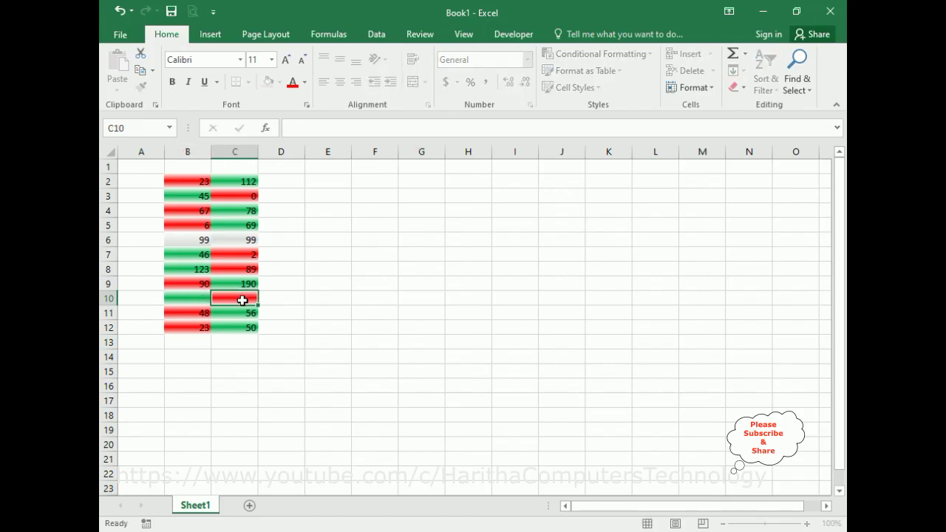
type("45")
left_click(378, 357)
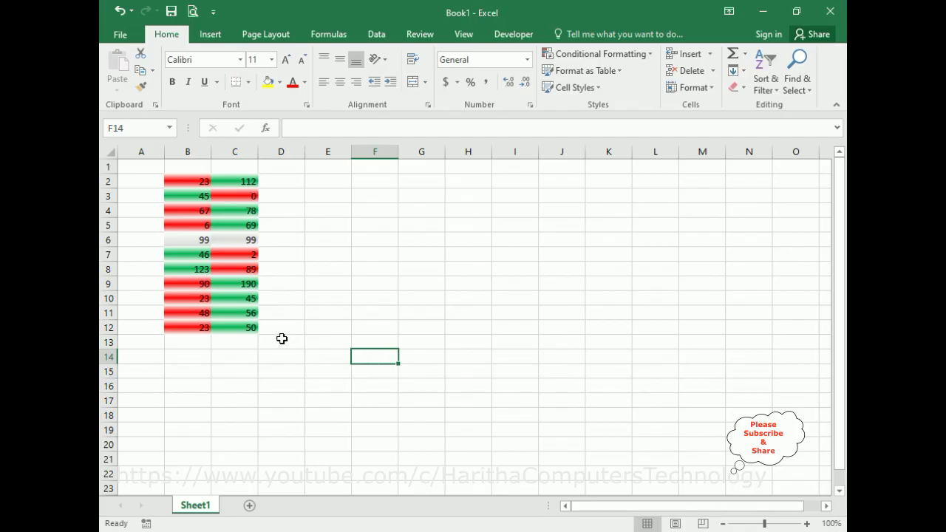
Replace the value in cell B11 with 0 and the value in cell C11 with 23
left_click(207, 311)
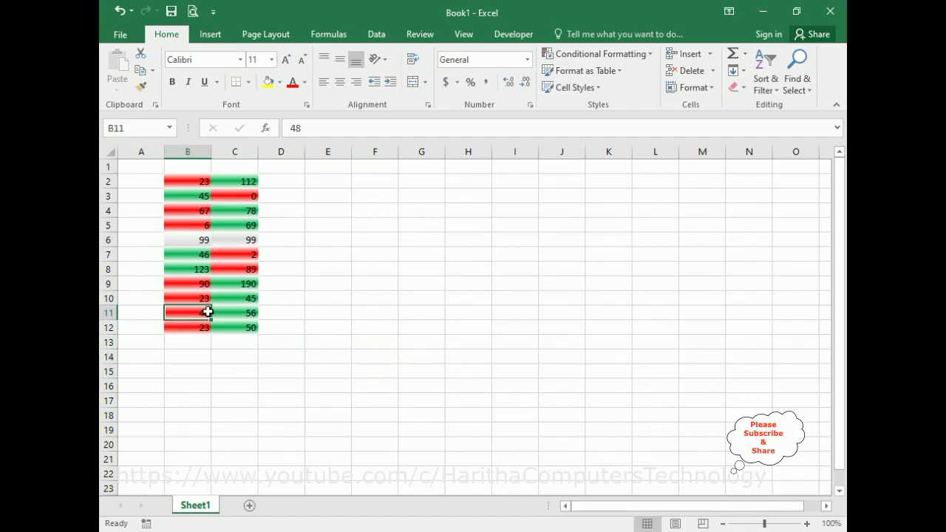
type("0")
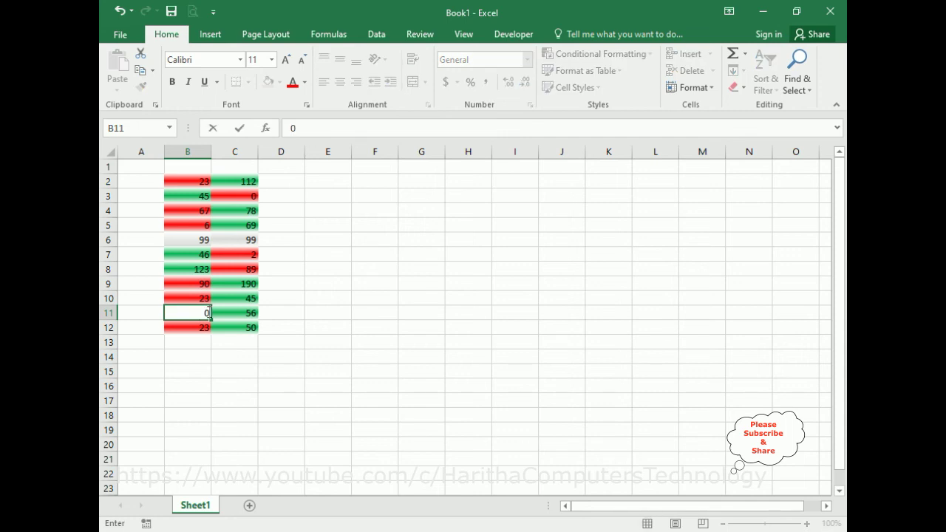
left_click(250, 317)
type("23")
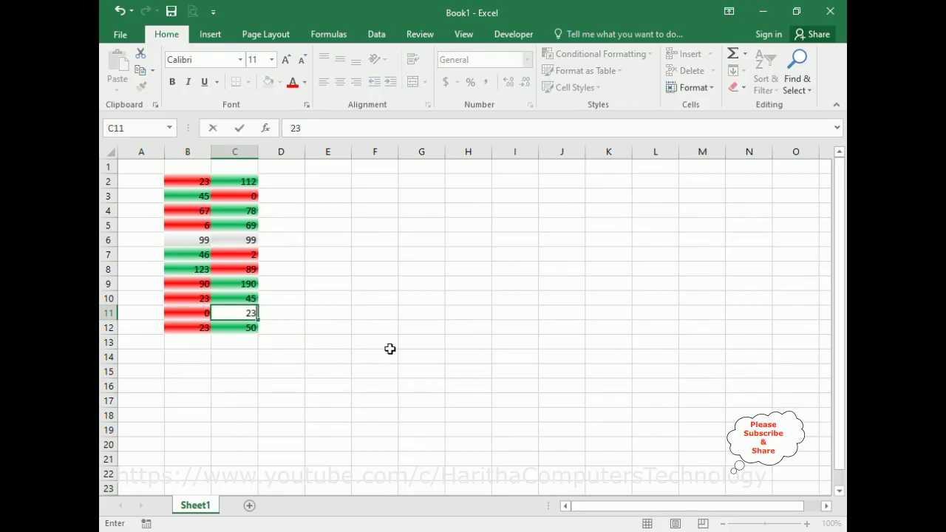
Change the value in cell B11 to 100 so that it exceeds its neighbour in column C
left_click(192, 312)
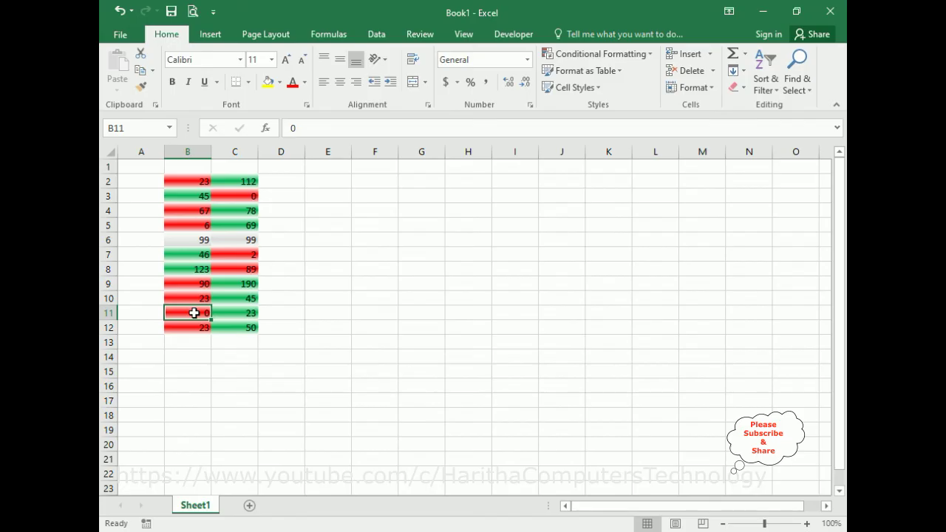
type("100")
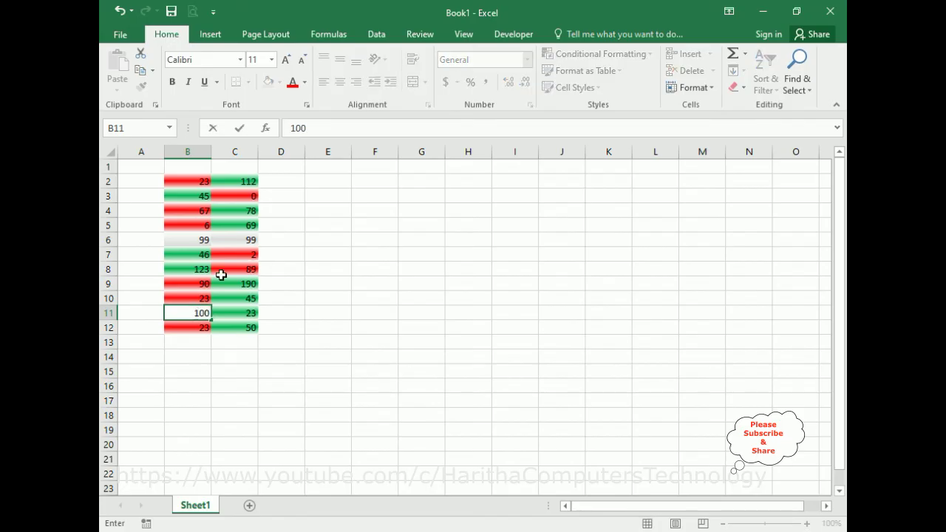
left_click(404, 325)
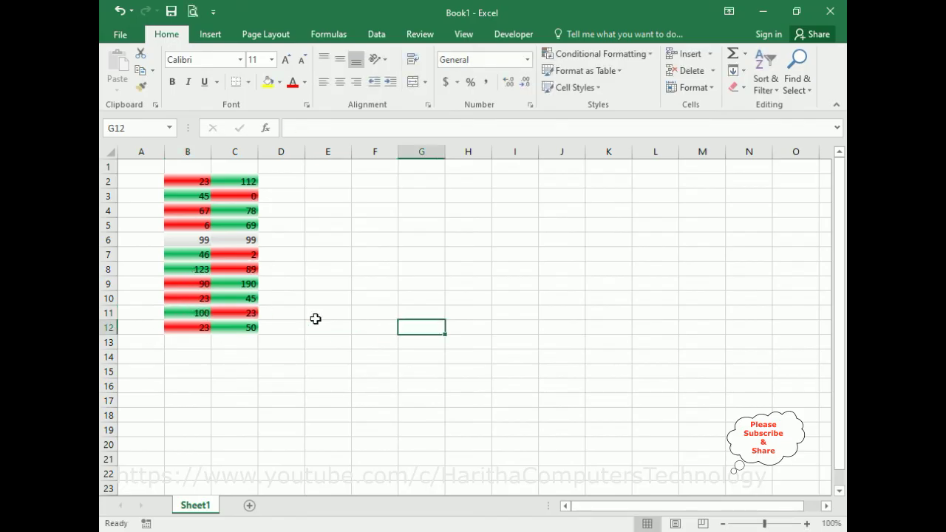